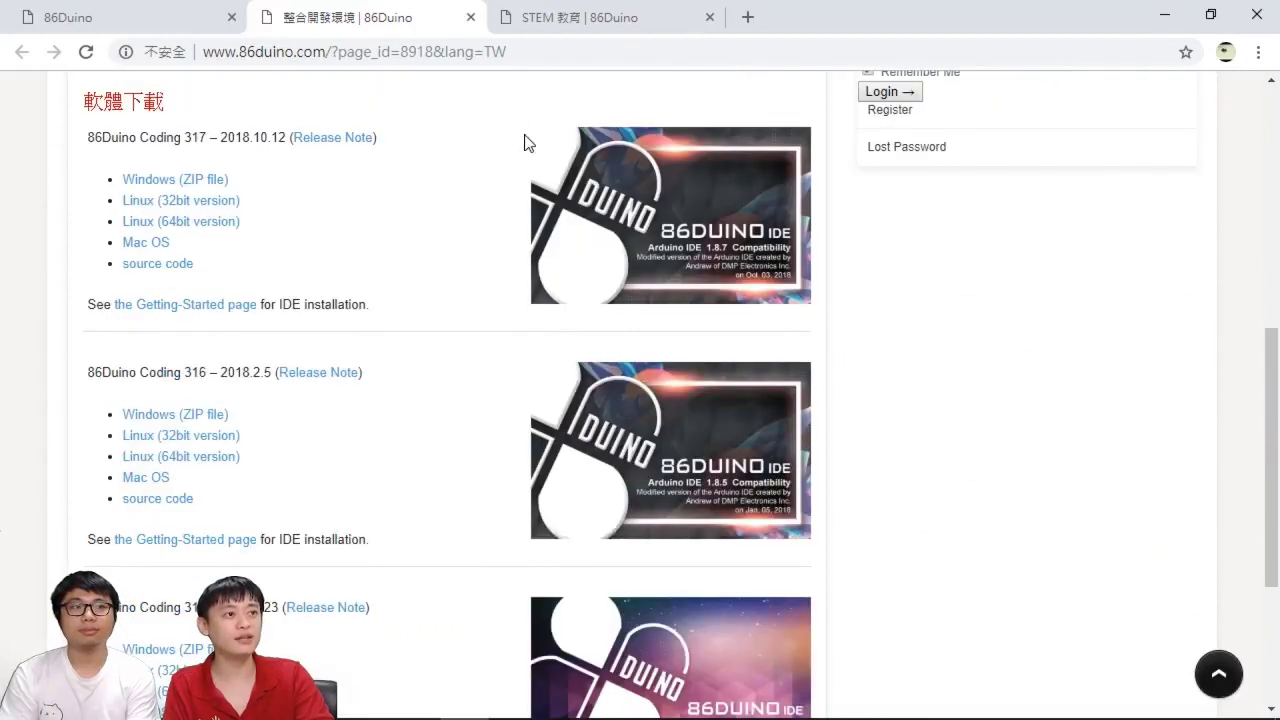
Review the 86Duino Coding 317 download entry and the STEM education software page, down to the 86ME motion editor section
left_click_drag(90, 137, 214, 133)
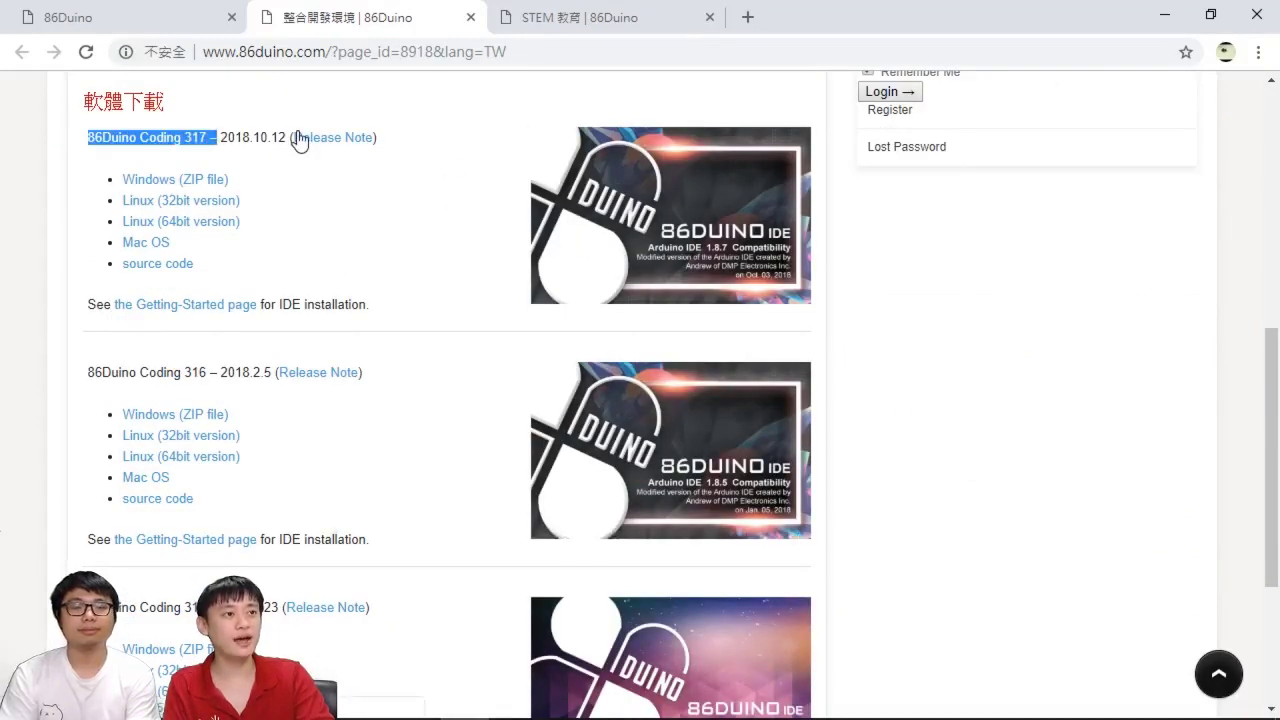
key("ctrl+shift+Tab")
mouse_move(426, 133)
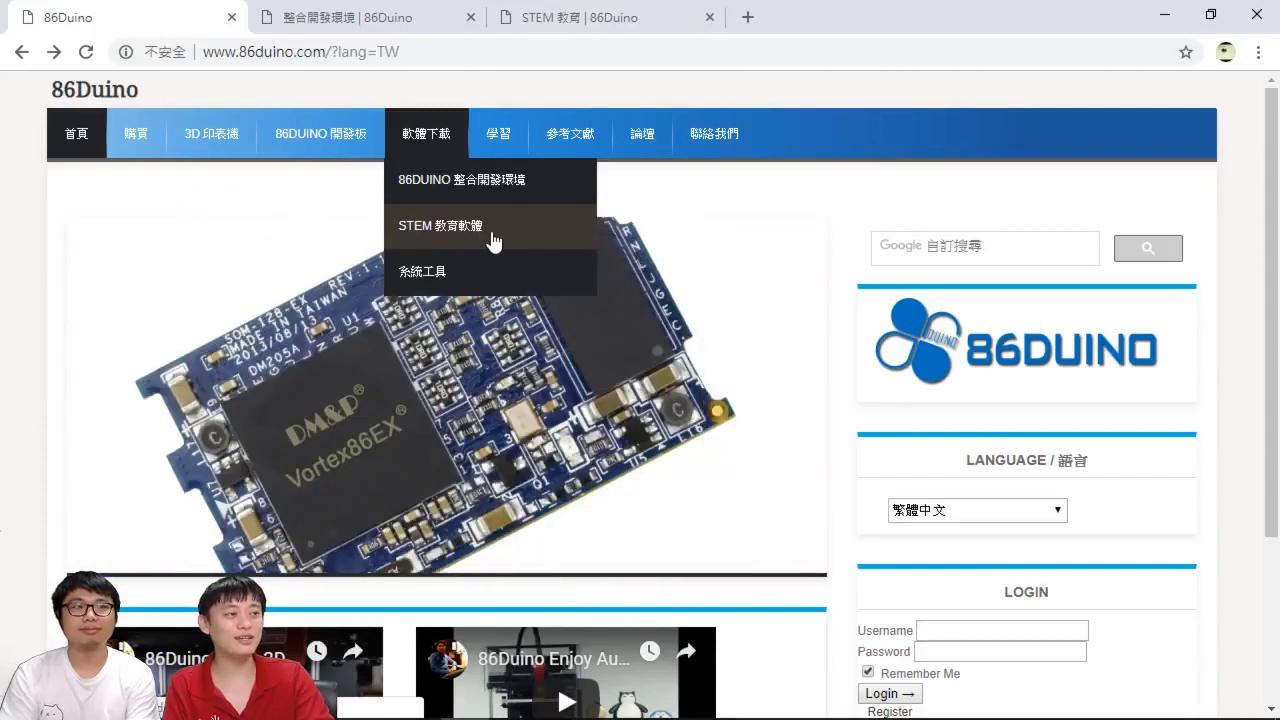
key("ctrl+shift+Tab")
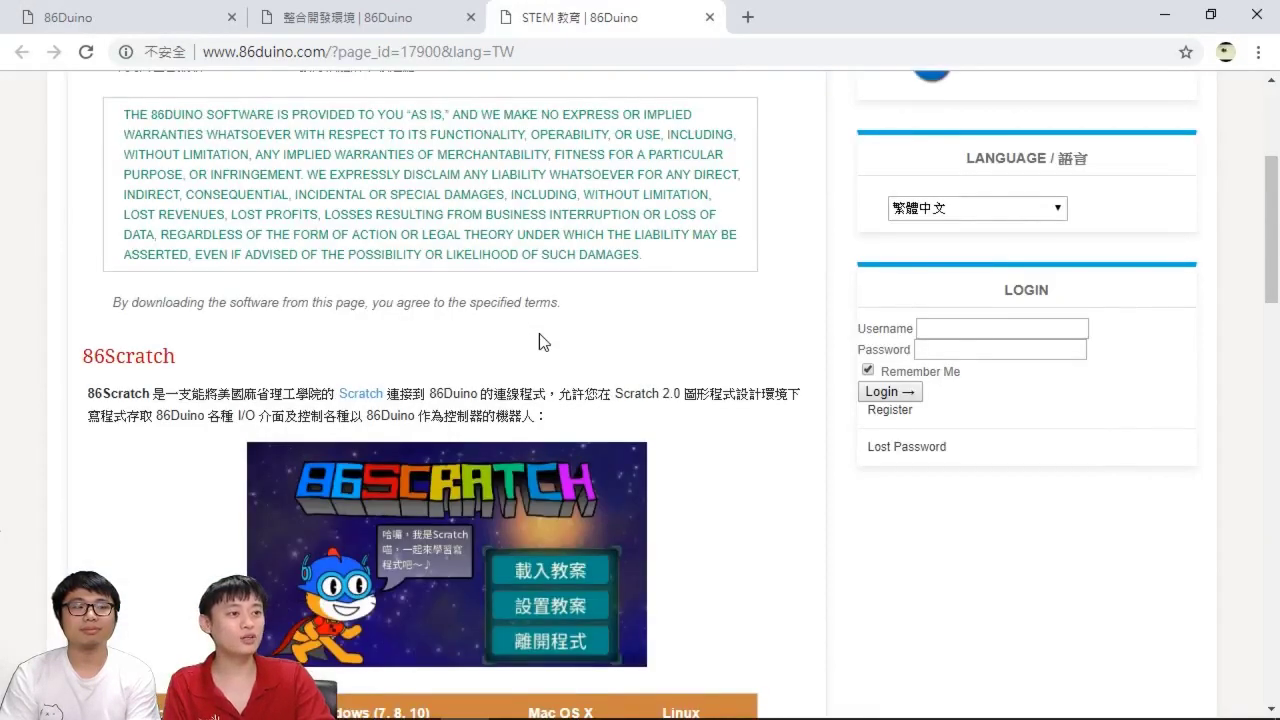
scroll(539, 333, "down", 2)
scroll(539, 333, "down", 4)
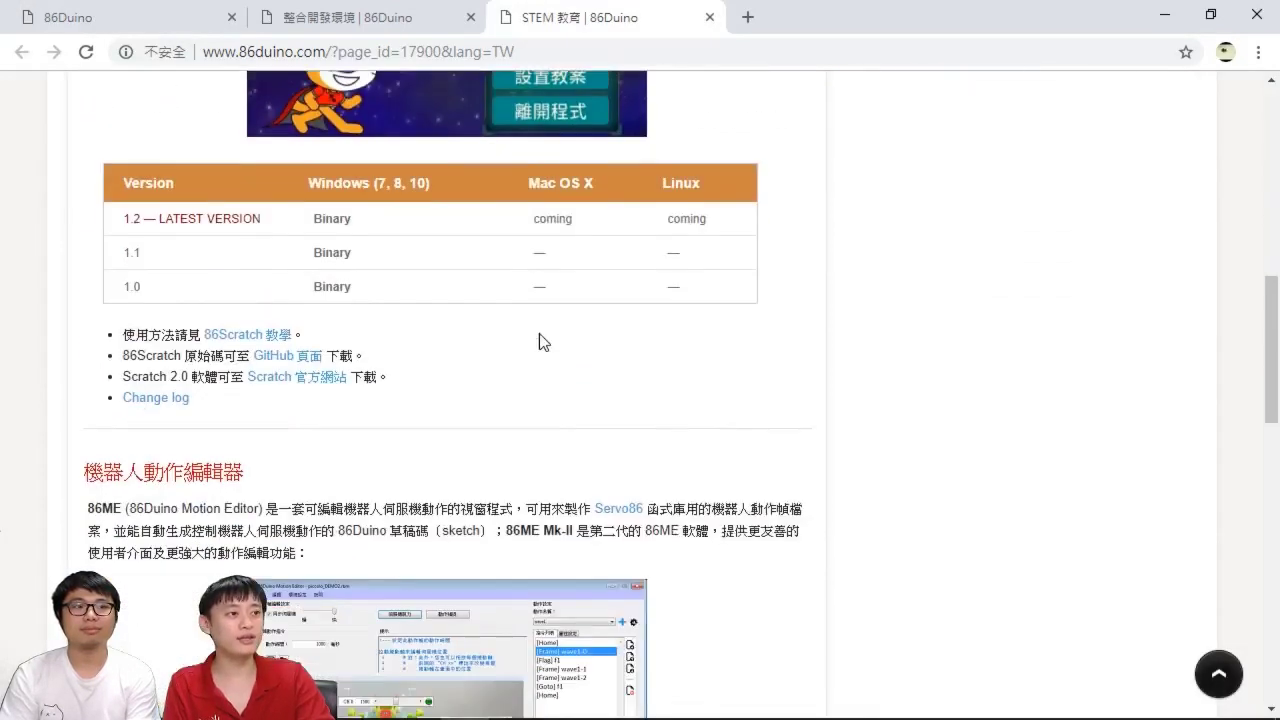
scroll(533, 338, "down", 5)
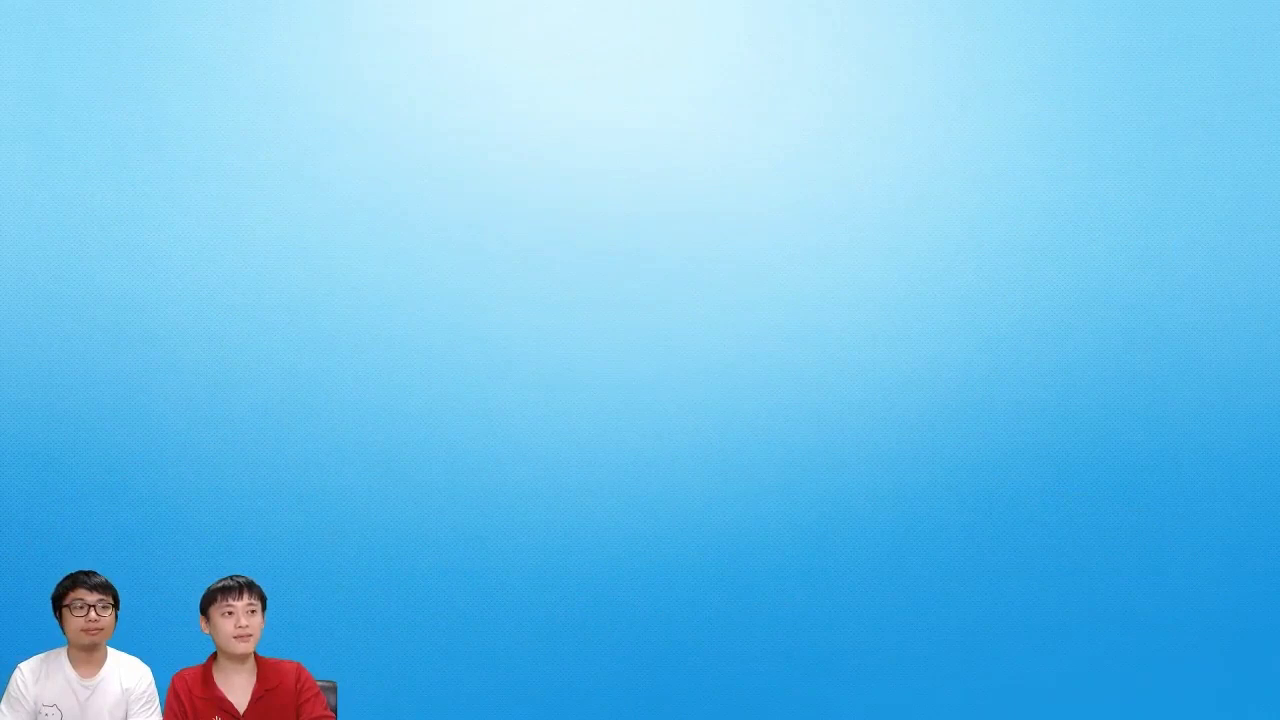
Launch the 86Duino Motion Editor and load the example project 86Hexapod.rbm
double_click(334, 243)
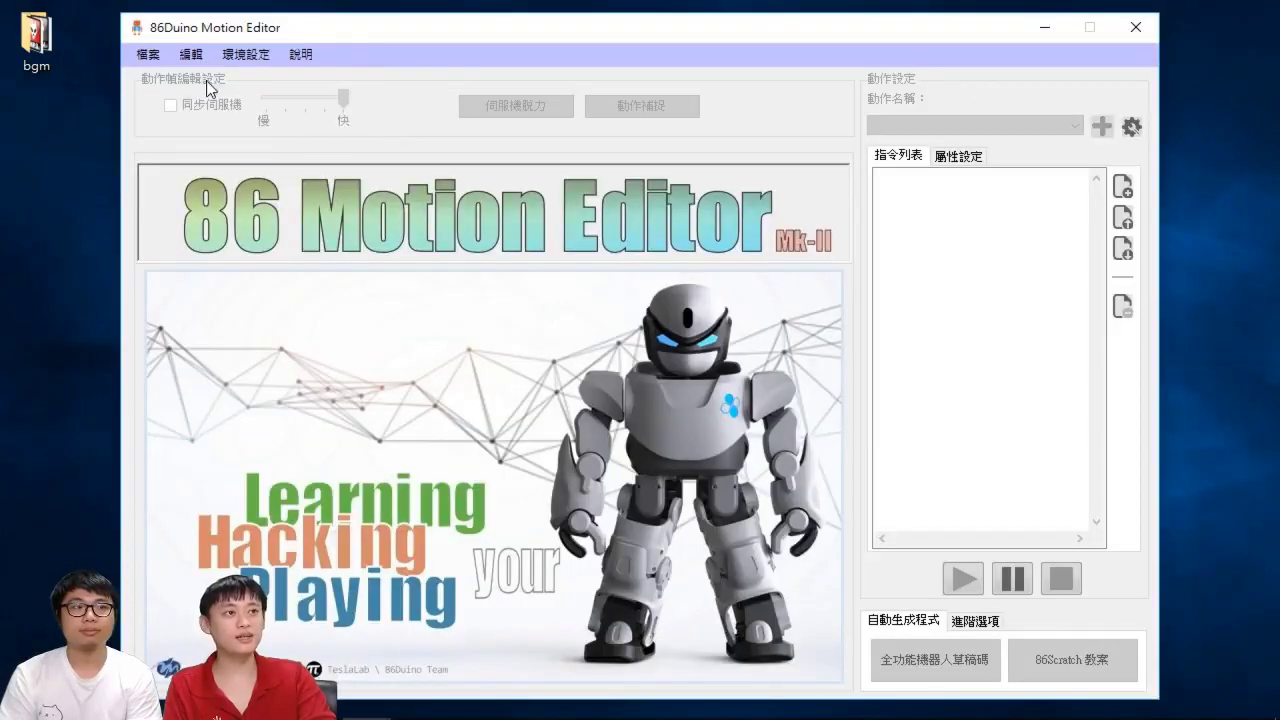
left_click(148, 54)
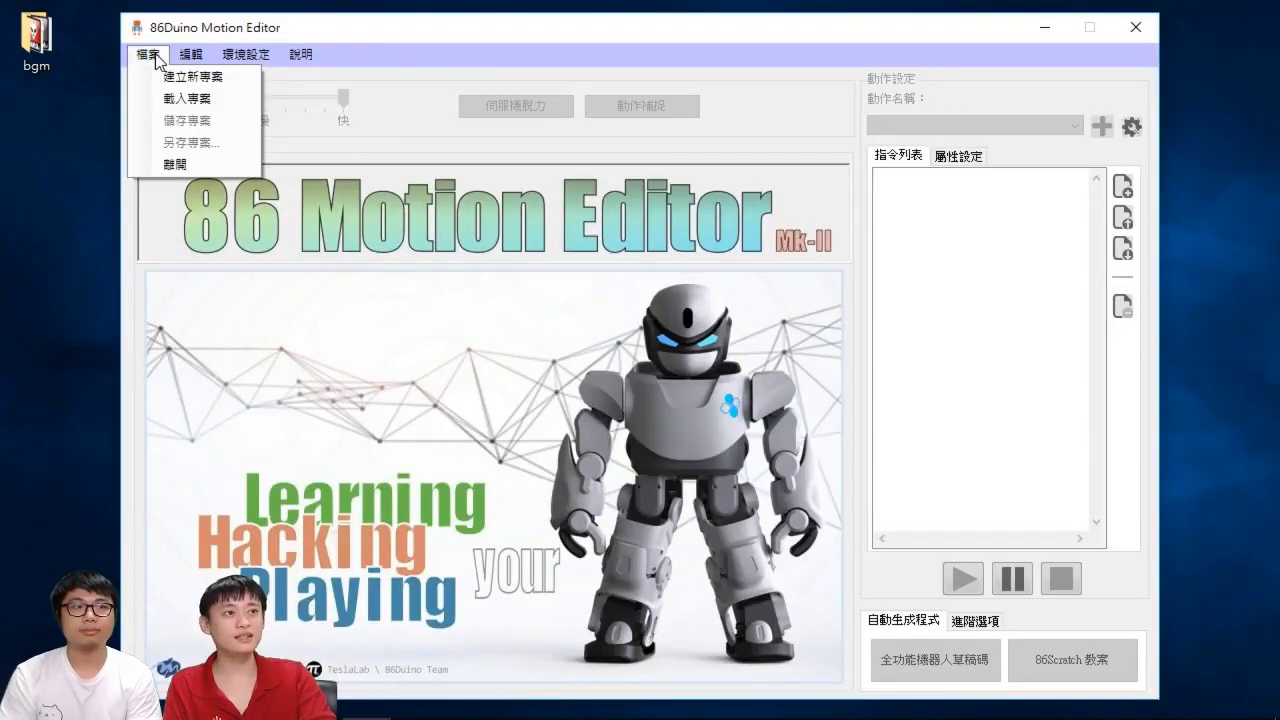
left_click(182, 97)
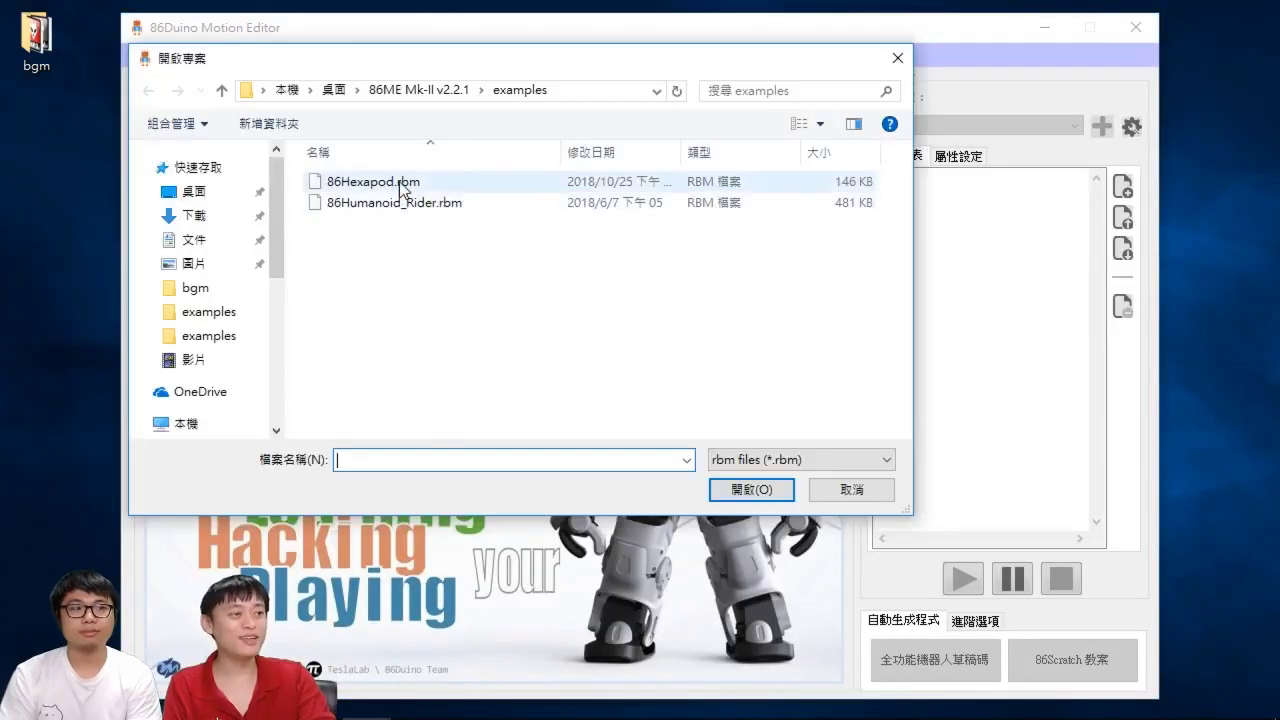
left_click(403, 187)
double_click(403, 187)
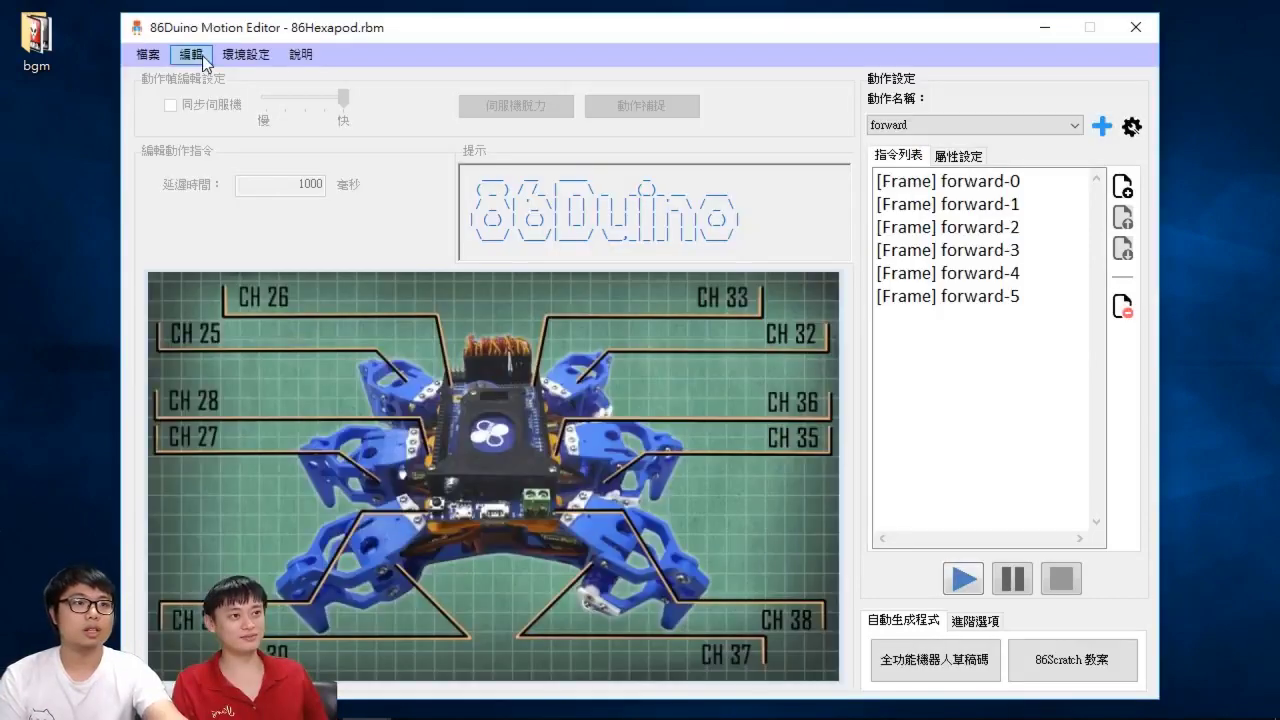
Open the project's sound list for editing, add bgm.mp3 and proceed to trimming it
left_click(192, 55)
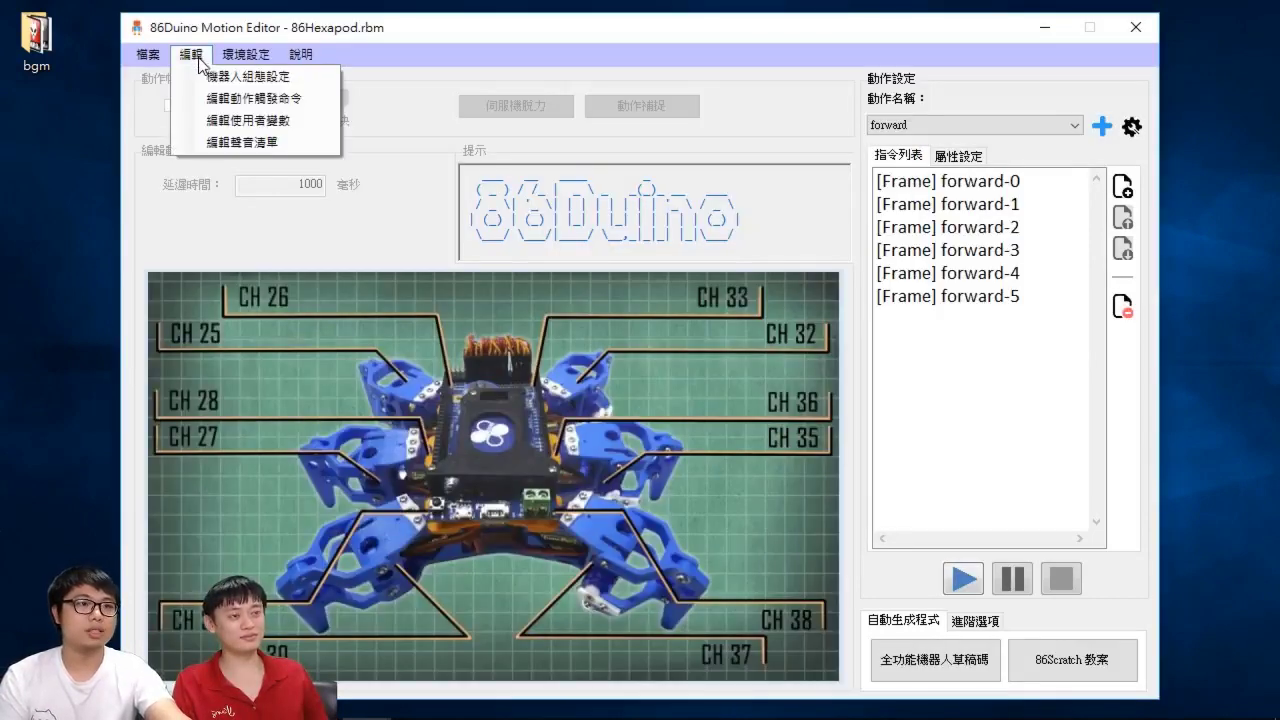
left_click(264, 148)
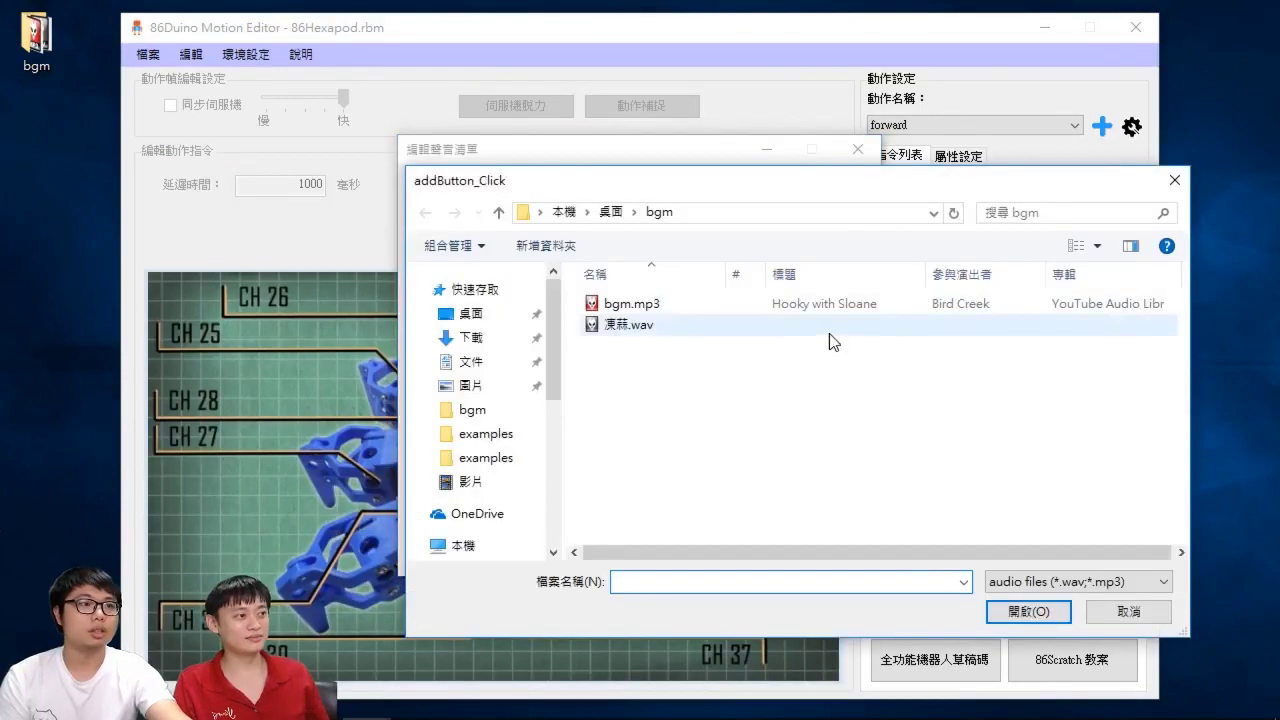
double_click(630, 304)
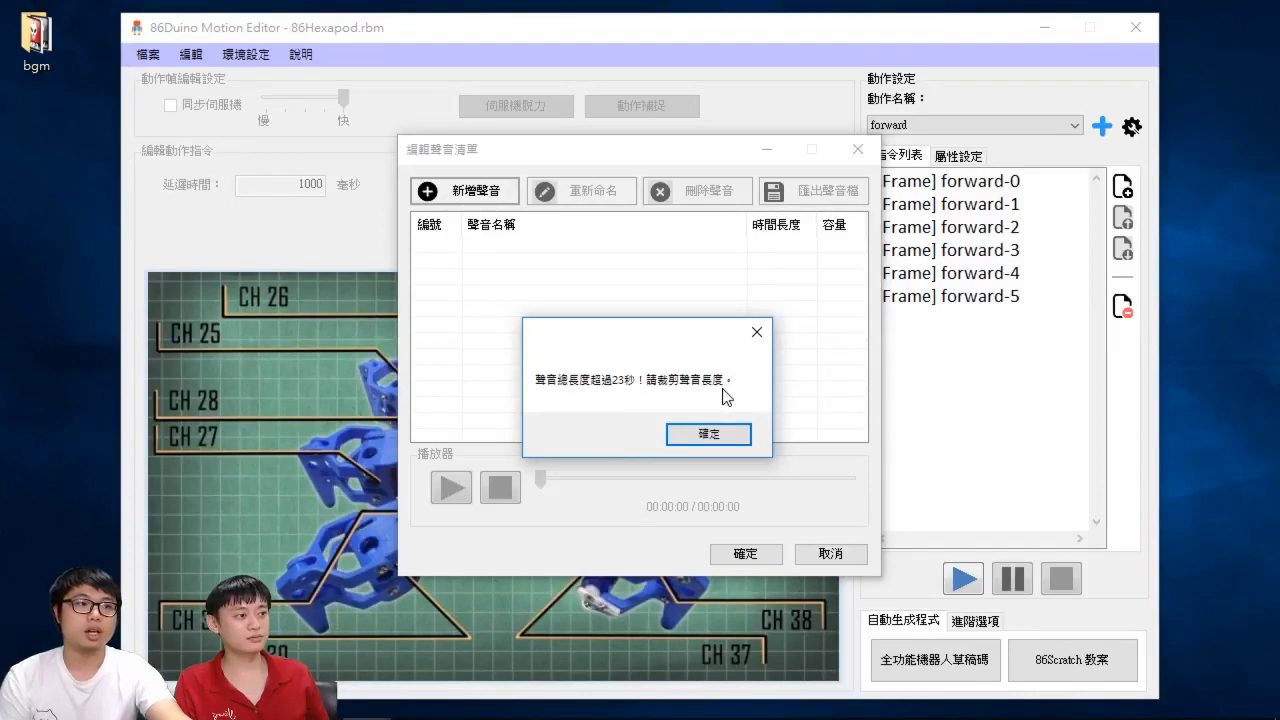
left_click(732, 432)
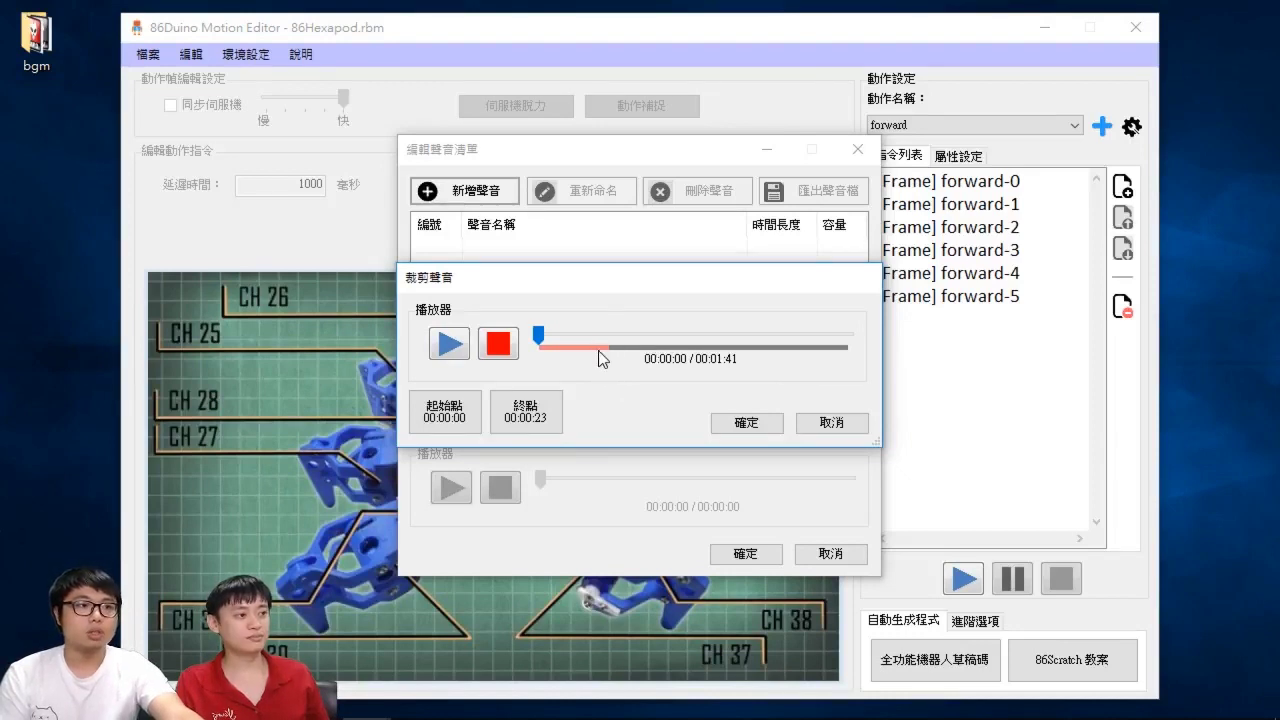
Trim the bgm sound to start at 00:00:25 and end at 00:00:34, previewing the clip before accepting it
left_click_drag(600, 348, 615, 376)
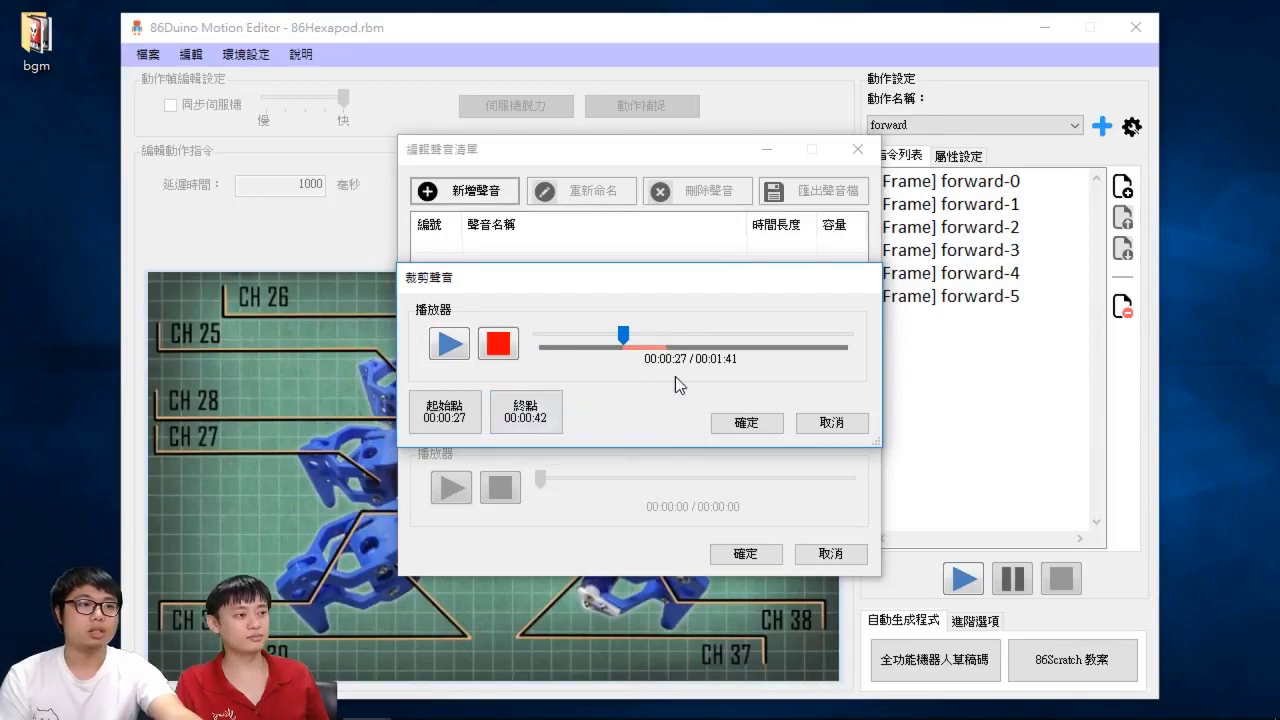
left_click(449, 344)
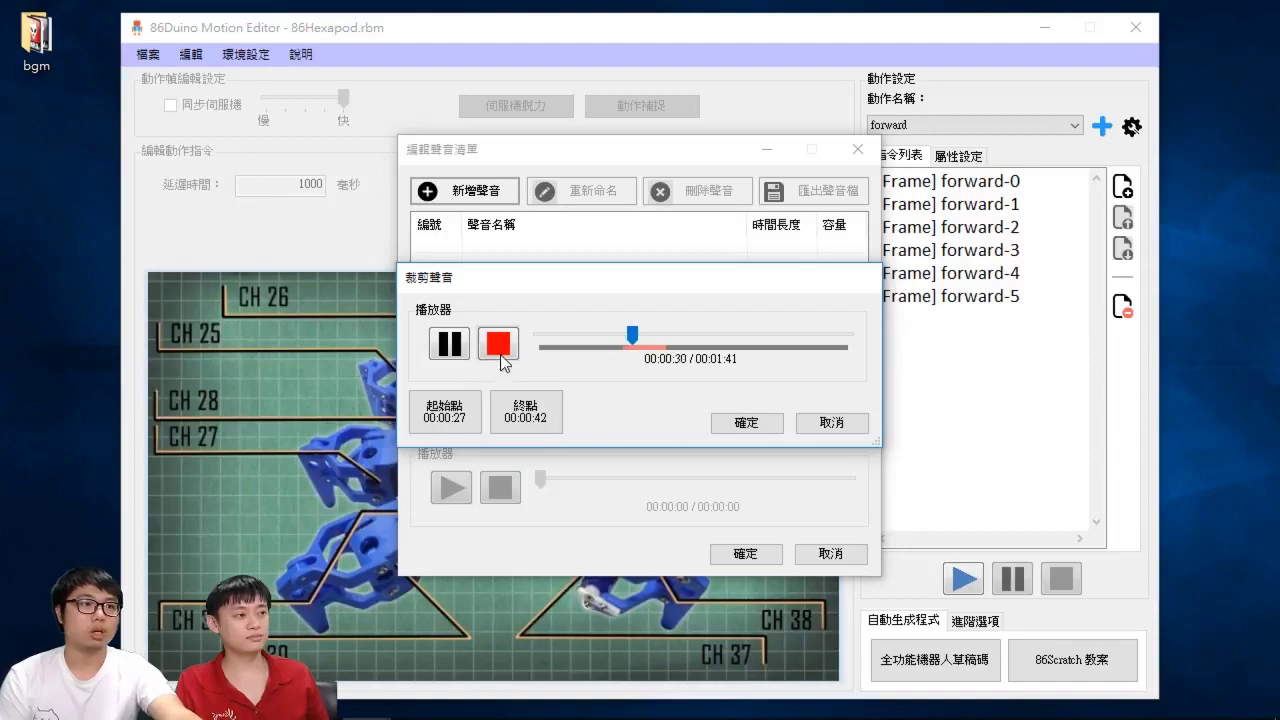
left_click(500, 352)
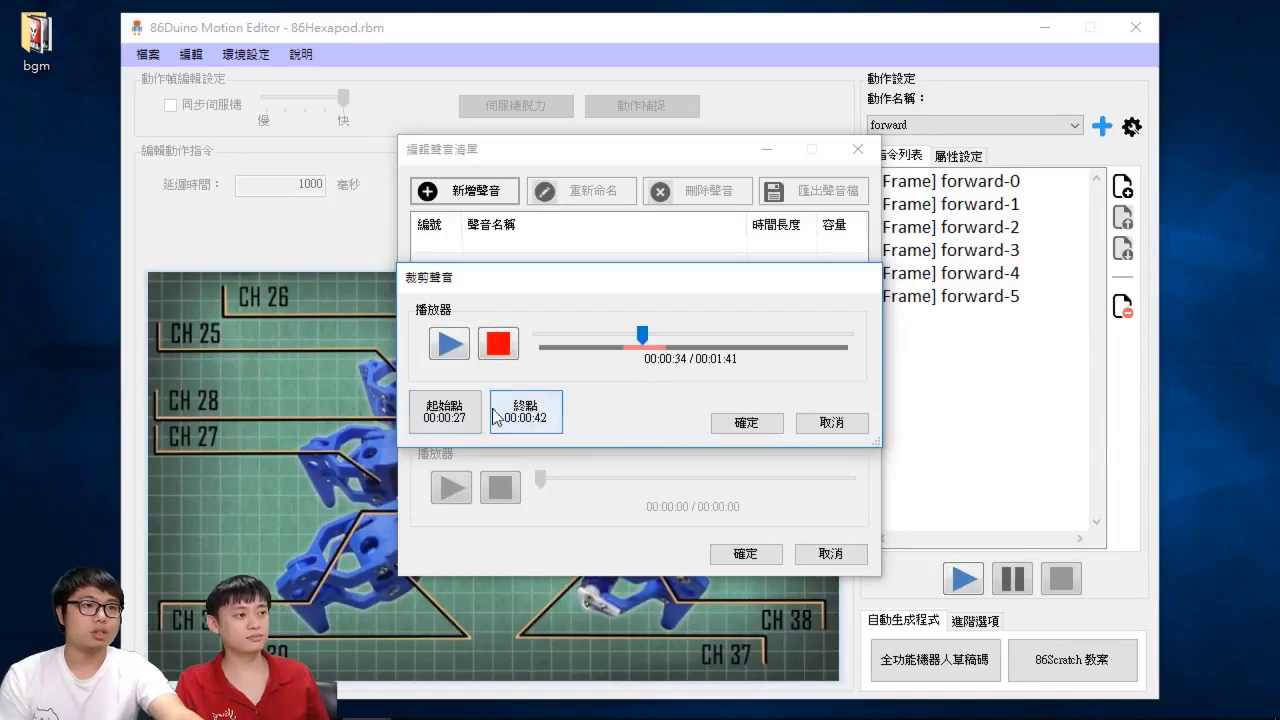
left_click(543, 423)
left_click_drag(624, 338, 619, 332)
left_click(438, 410)
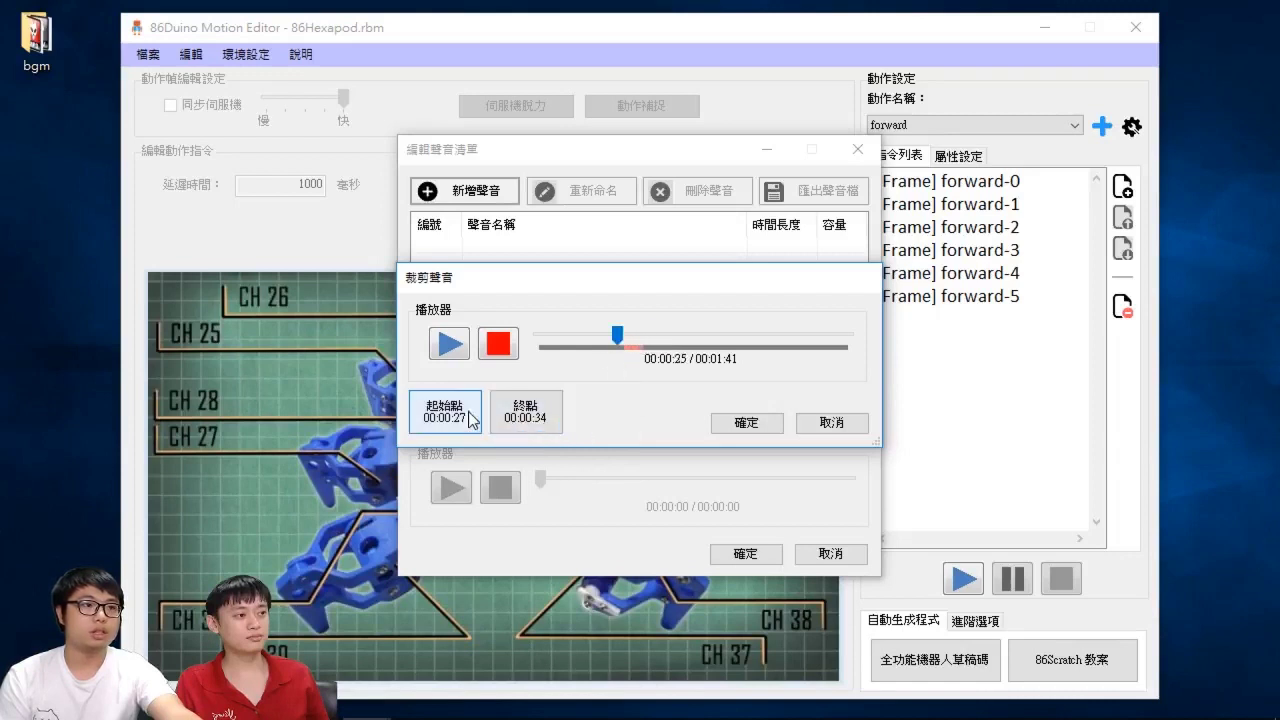
left_click(451, 344)
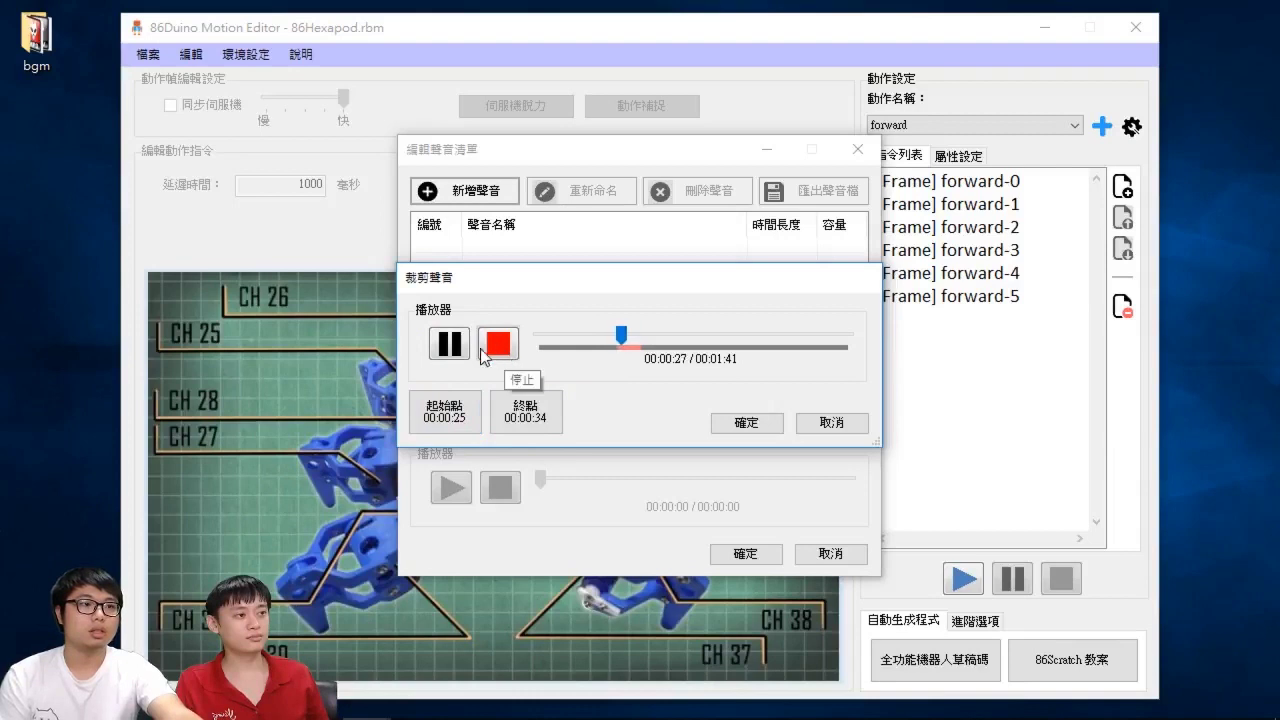
left_click(450, 344)
left_click(747, 422)
Add the sound file 凍蒜.wav to the sound list
left_click(465, 190)
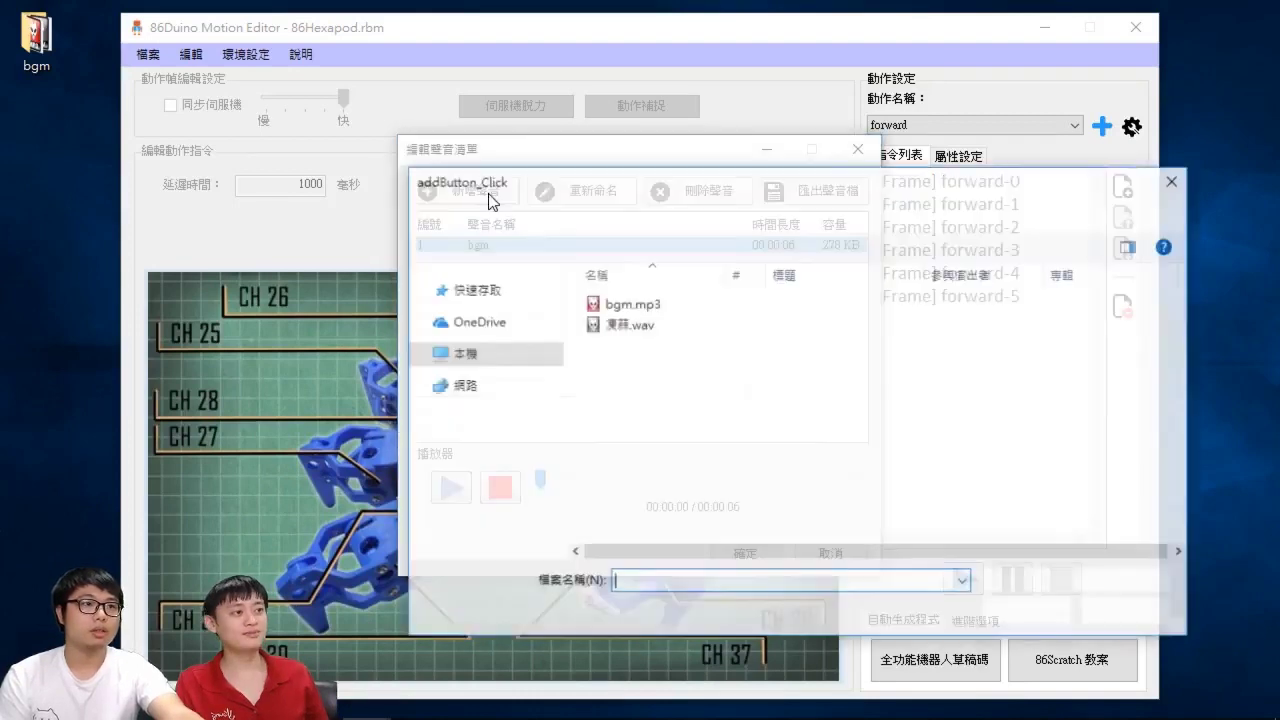
left_click(614, 325)
left_click(1027, 611)
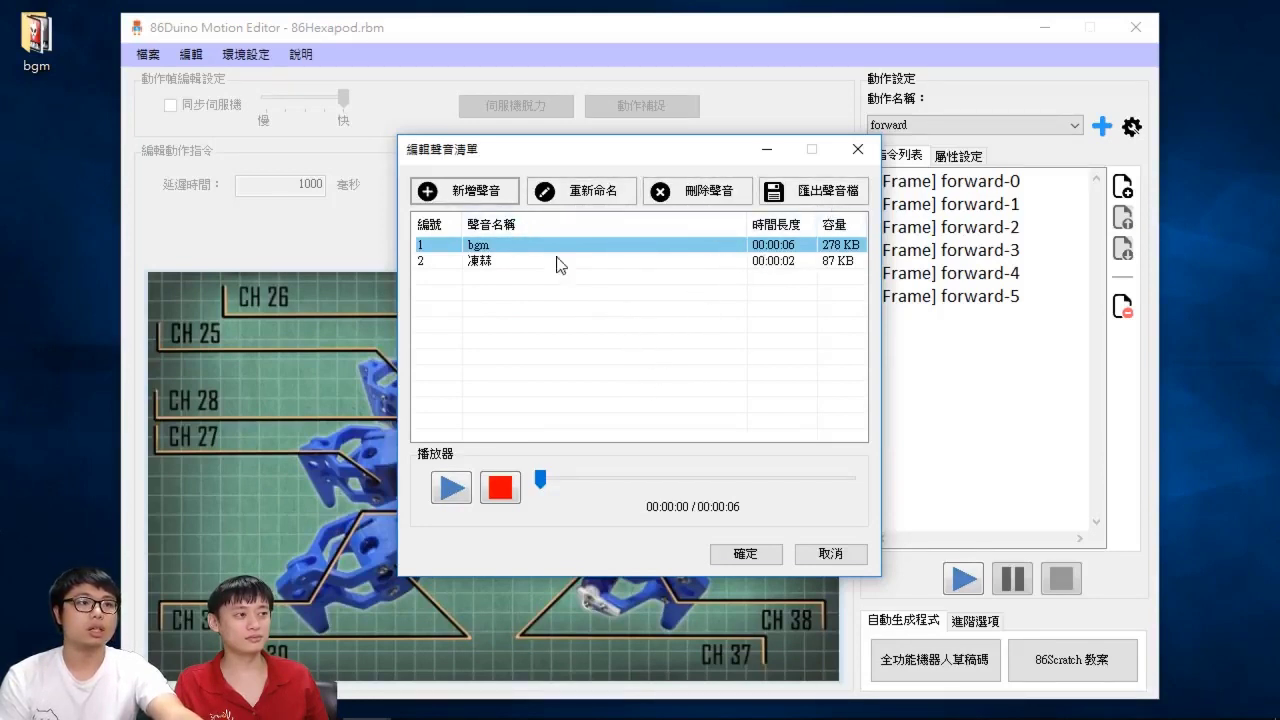
Preview the bgm clip in the sound list, stop playback and close the sound list editor
left_click(451, 487)
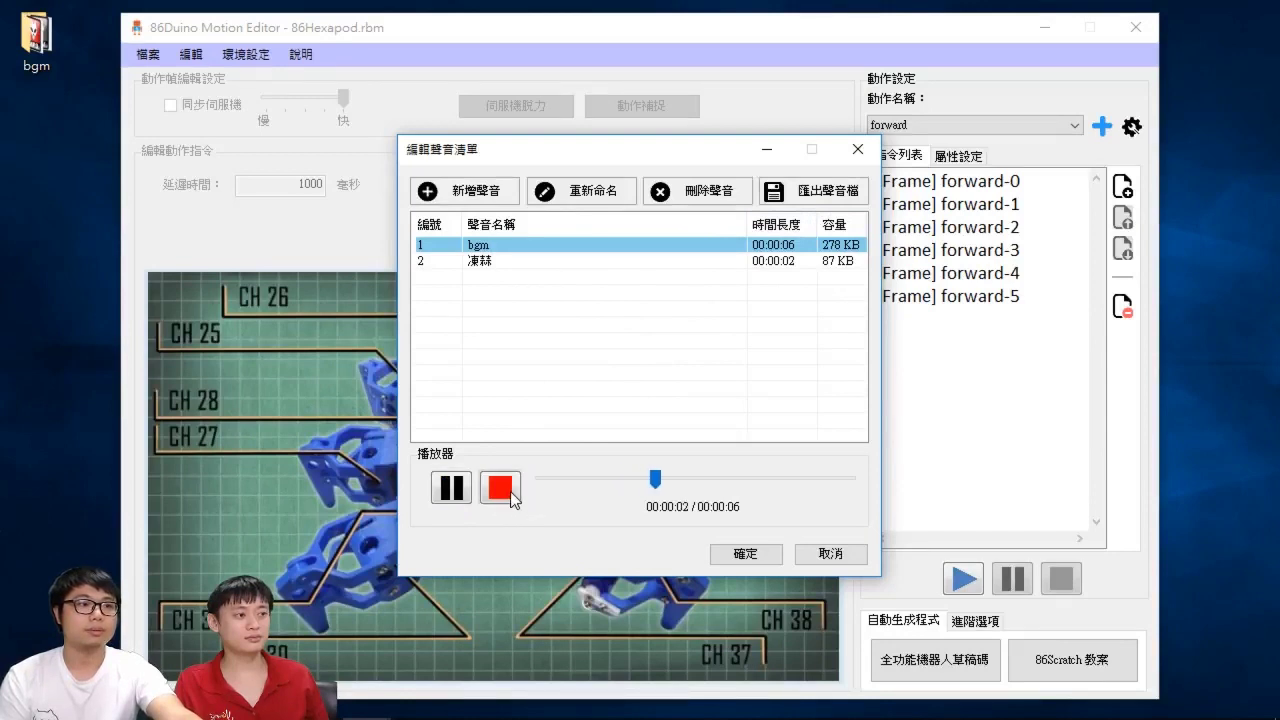
left_click(513, 493)
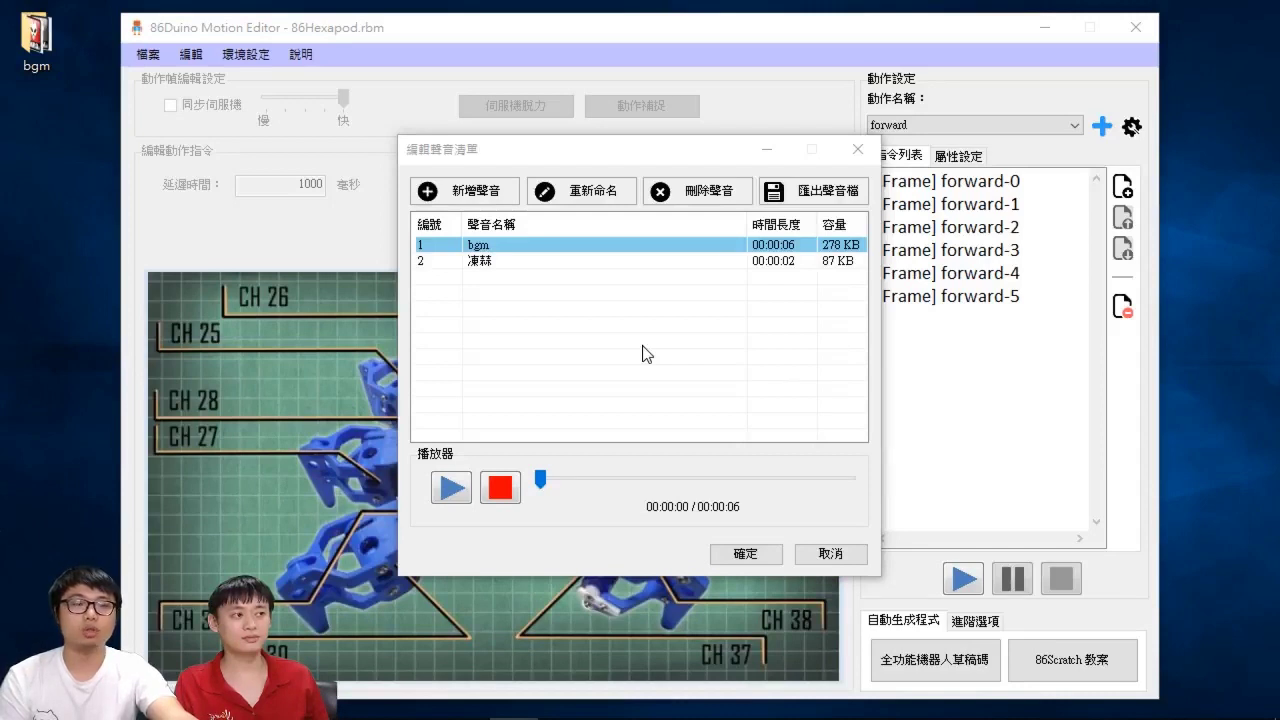
key("Escape")
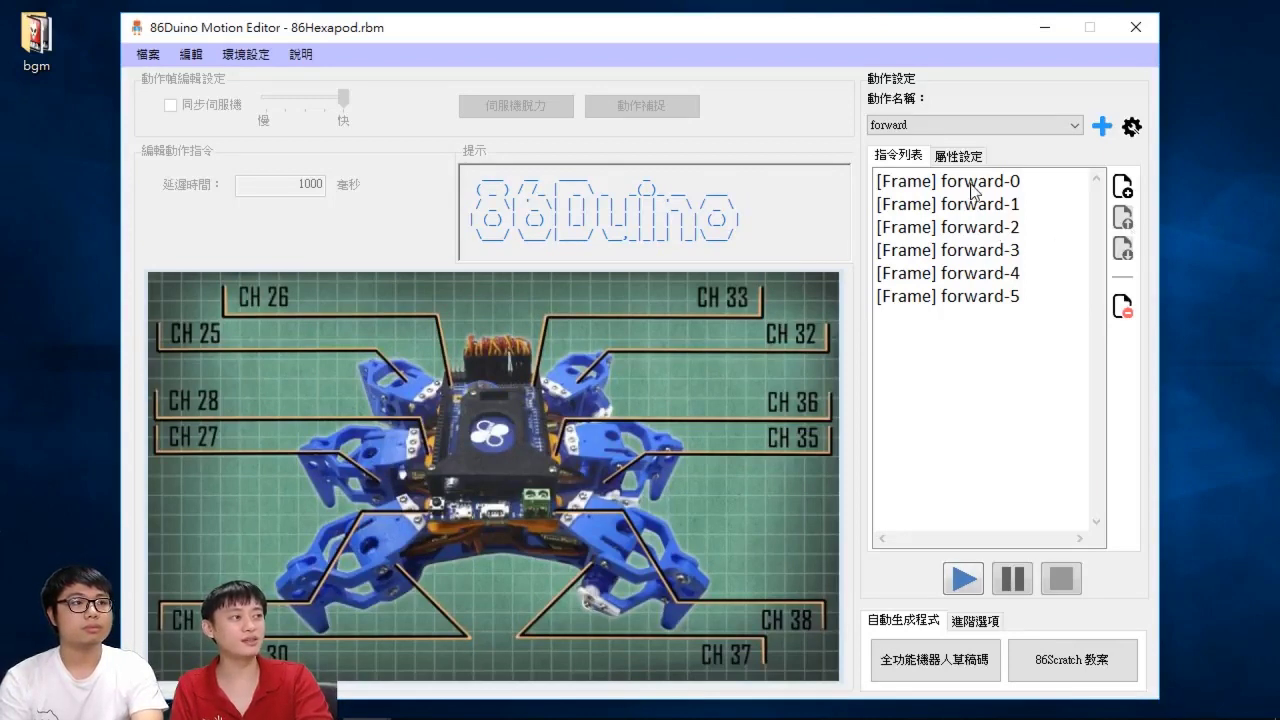
Switch to the idle motion and insert a PlaySound command after its idle flag
left_click(975, 125)
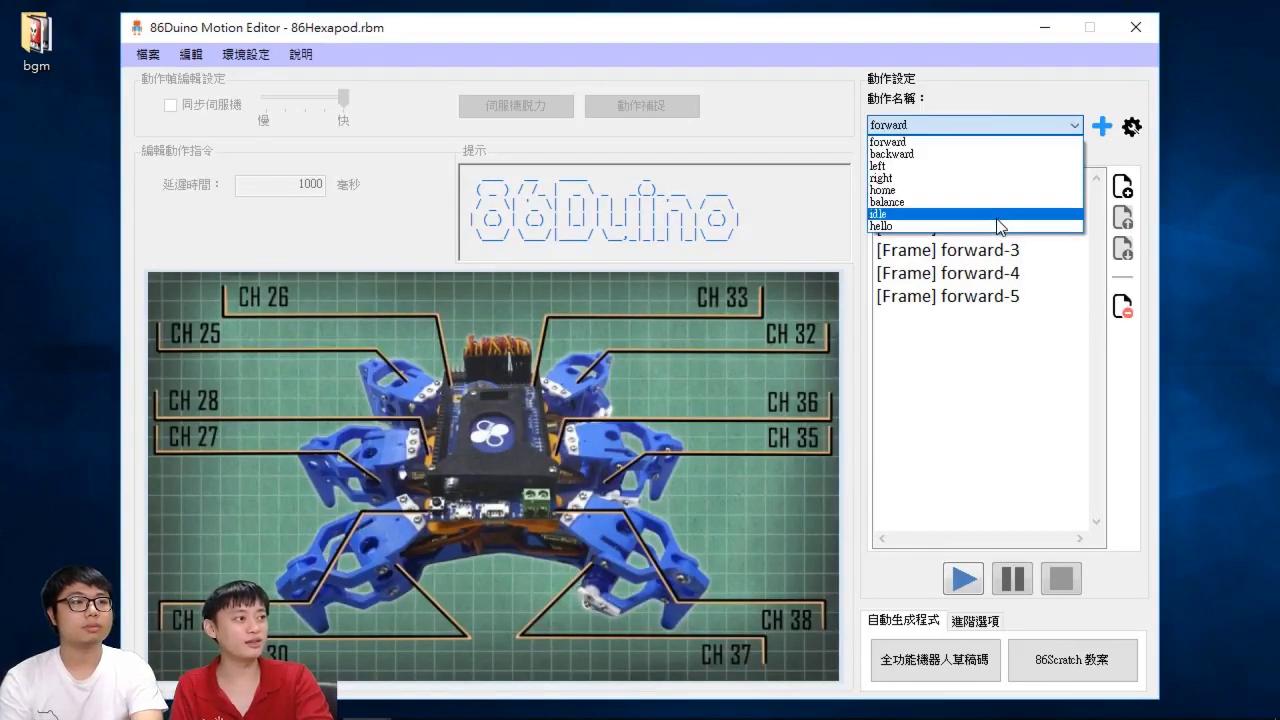
left_click(1000, 214)
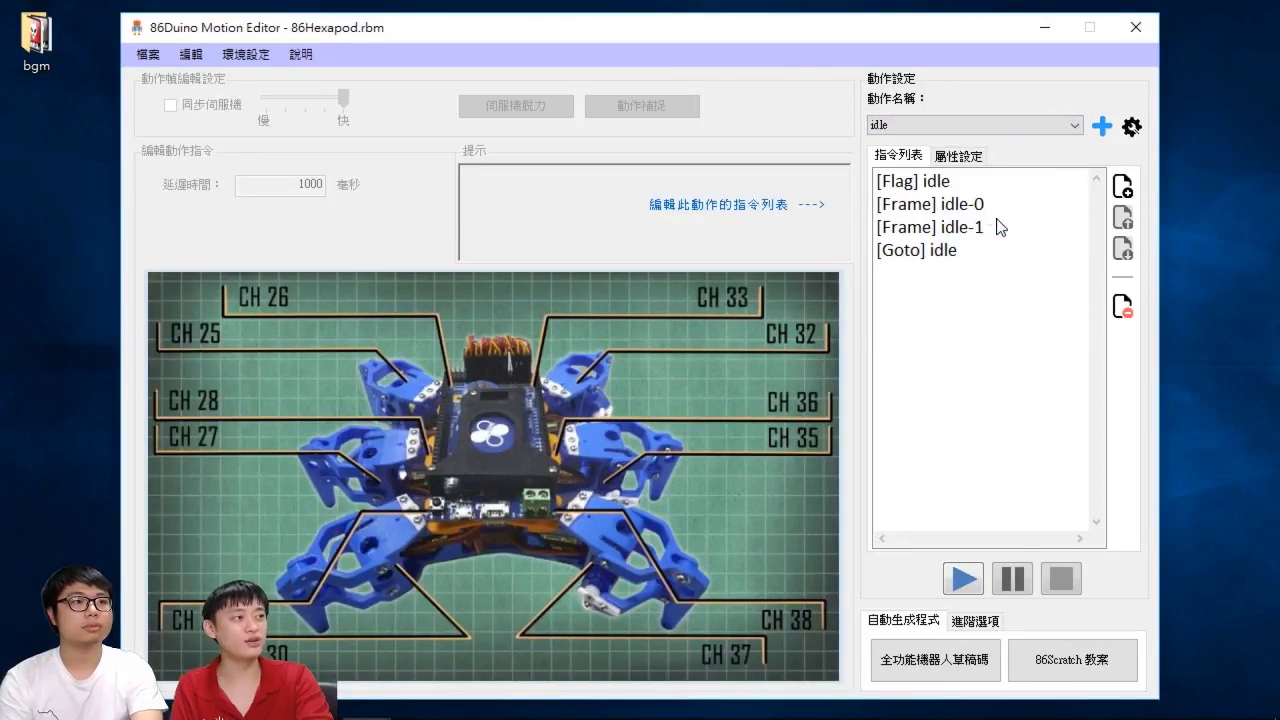
left_click(941, 189)
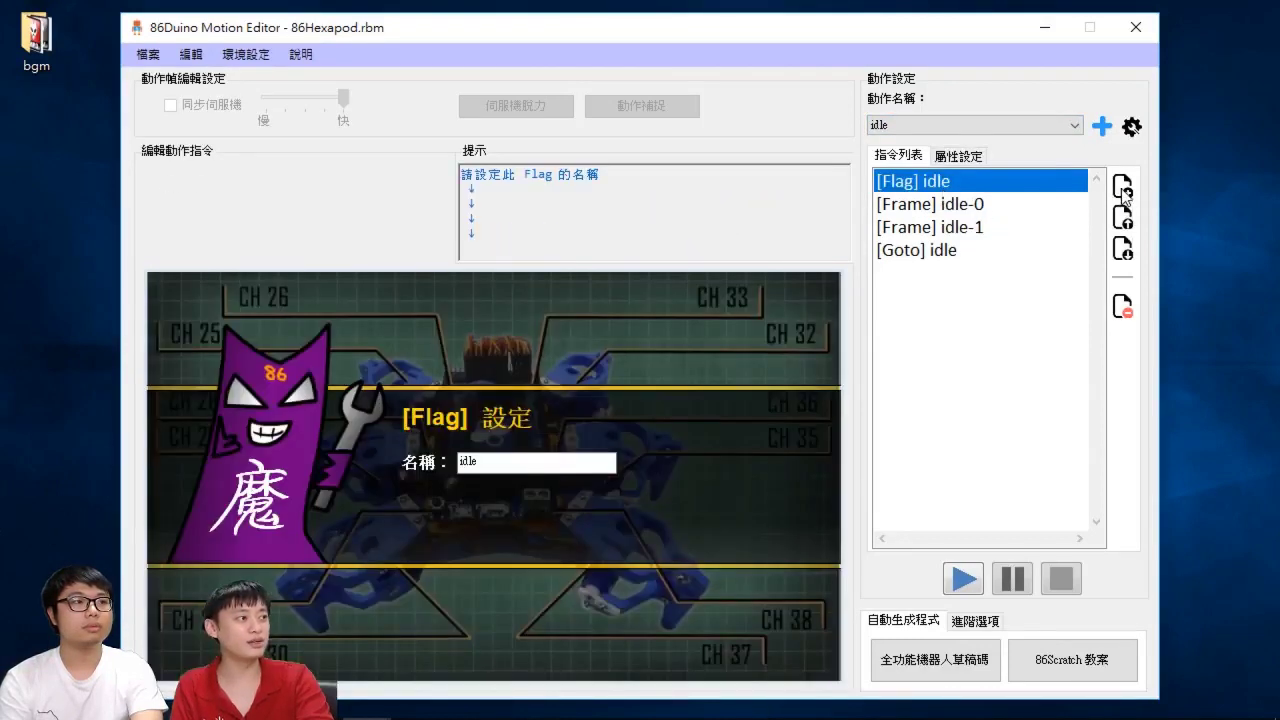
left_click(1124, 192)
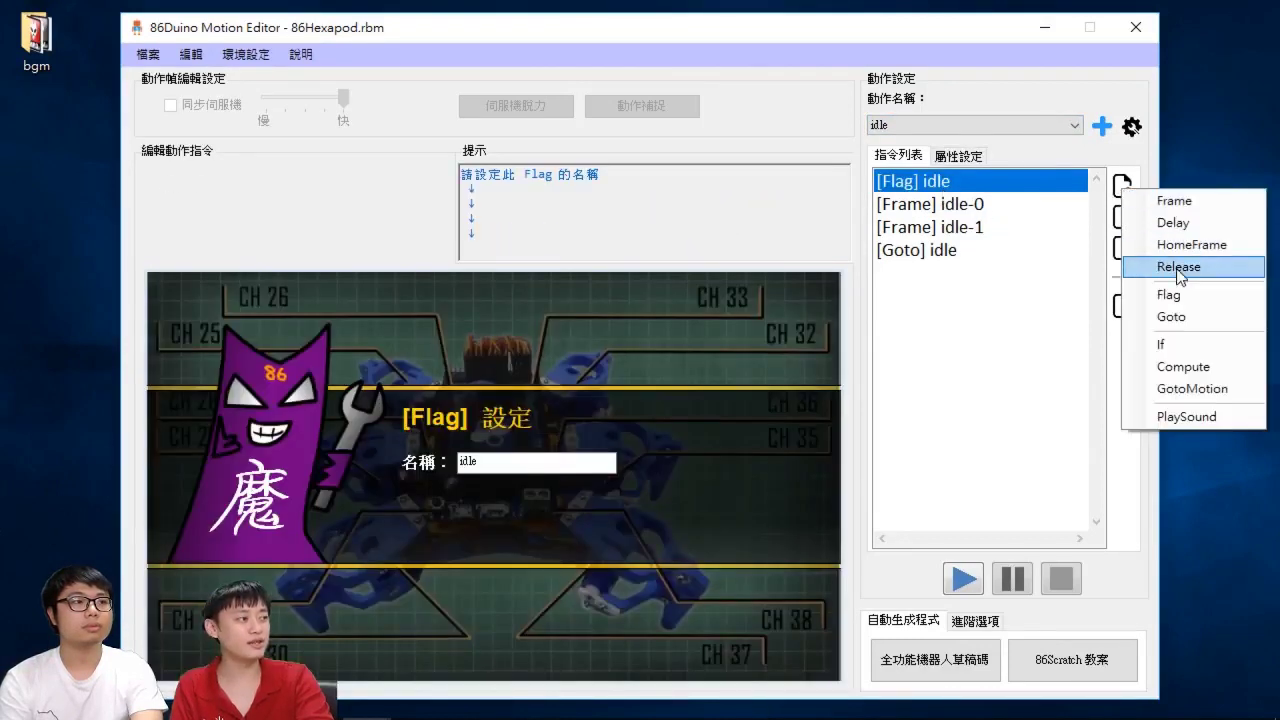
left_click(1170, 420)
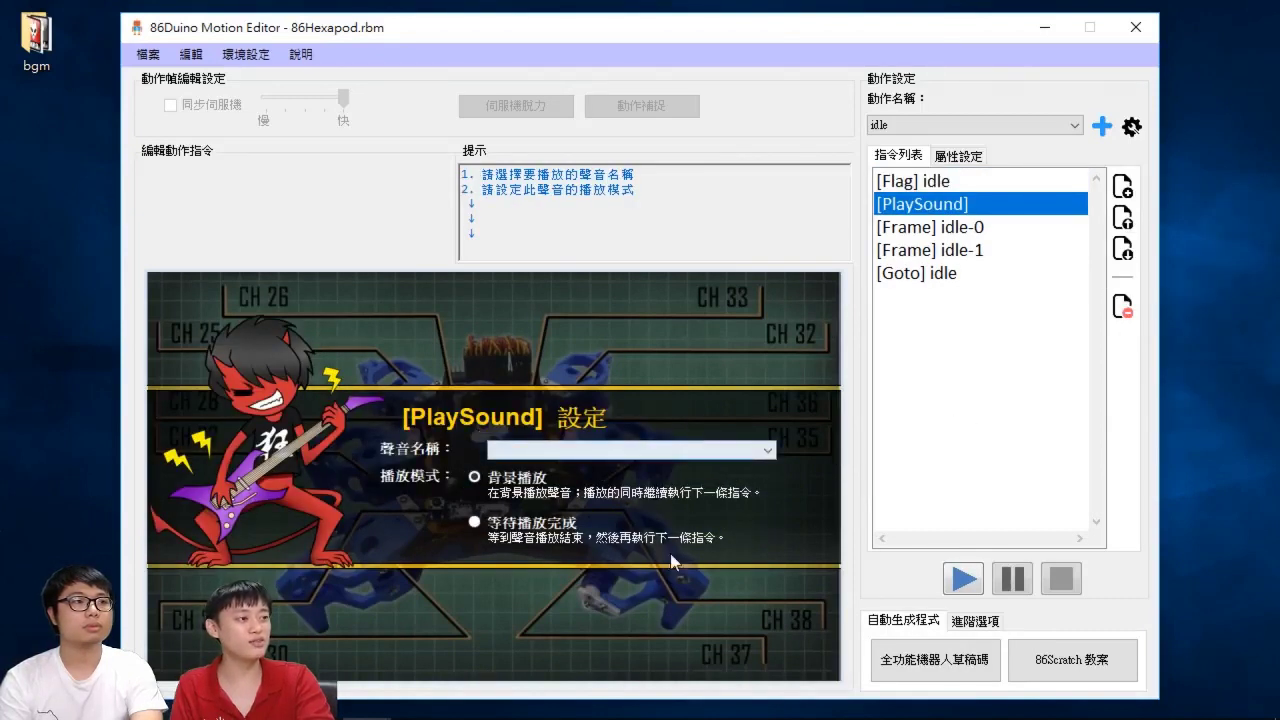
Set the PlaySound command to the bgm sound with the play mode 等待播放完成 (wait until playback finishes)
left_click(770, 451)
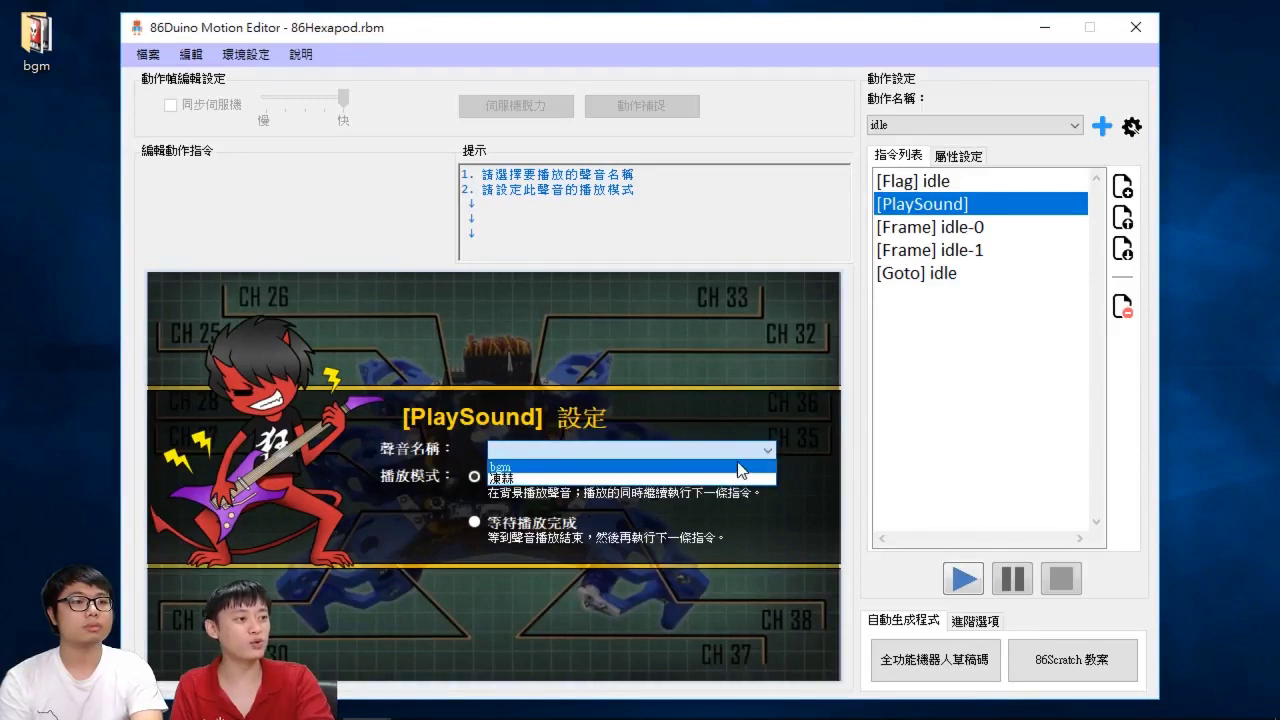
left_click(739, 466)
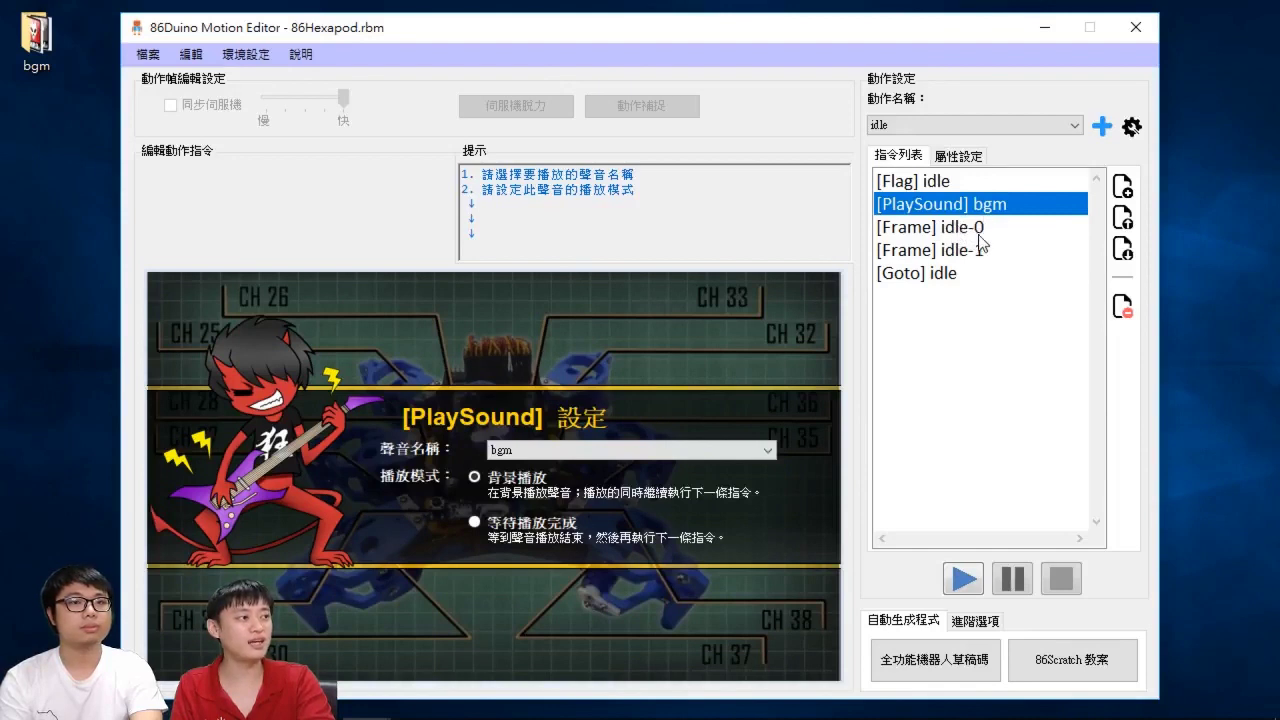
left_click(484, 524)
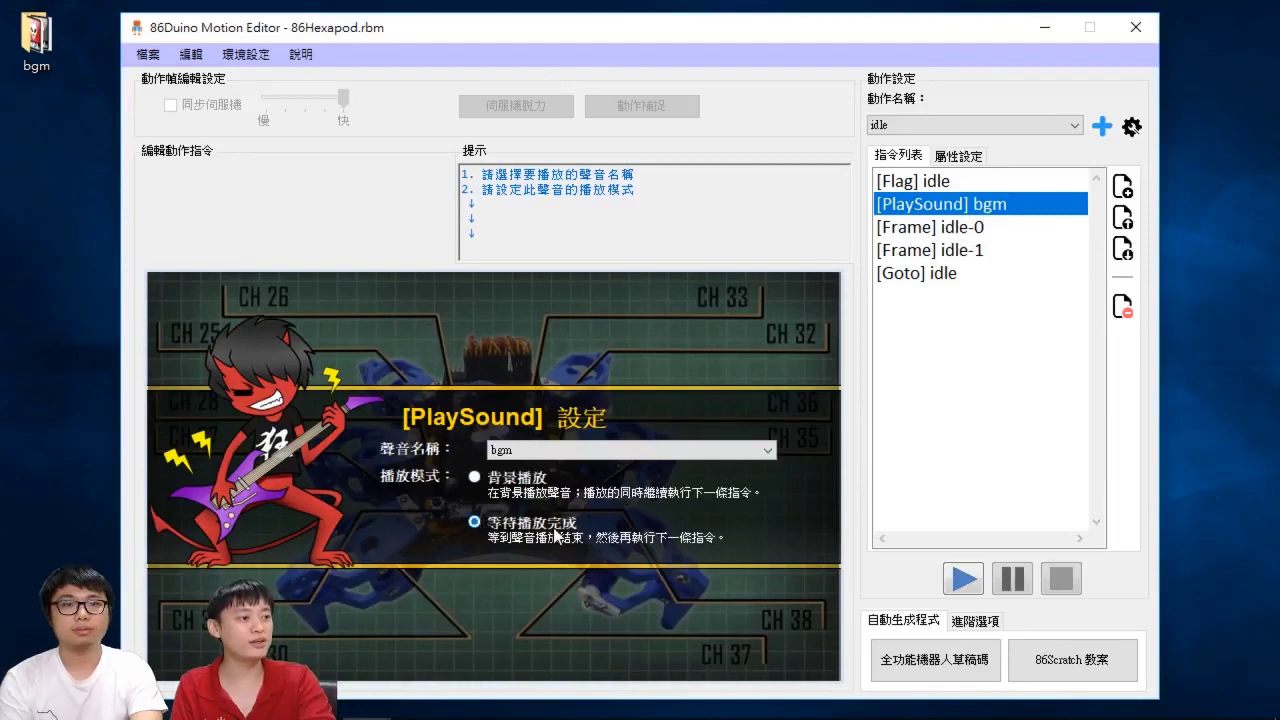
Check the idle-1 frame and the Goto command of the idle motion, and switch to the hello motion
left_click(940, 250)
left_click(940, 273)
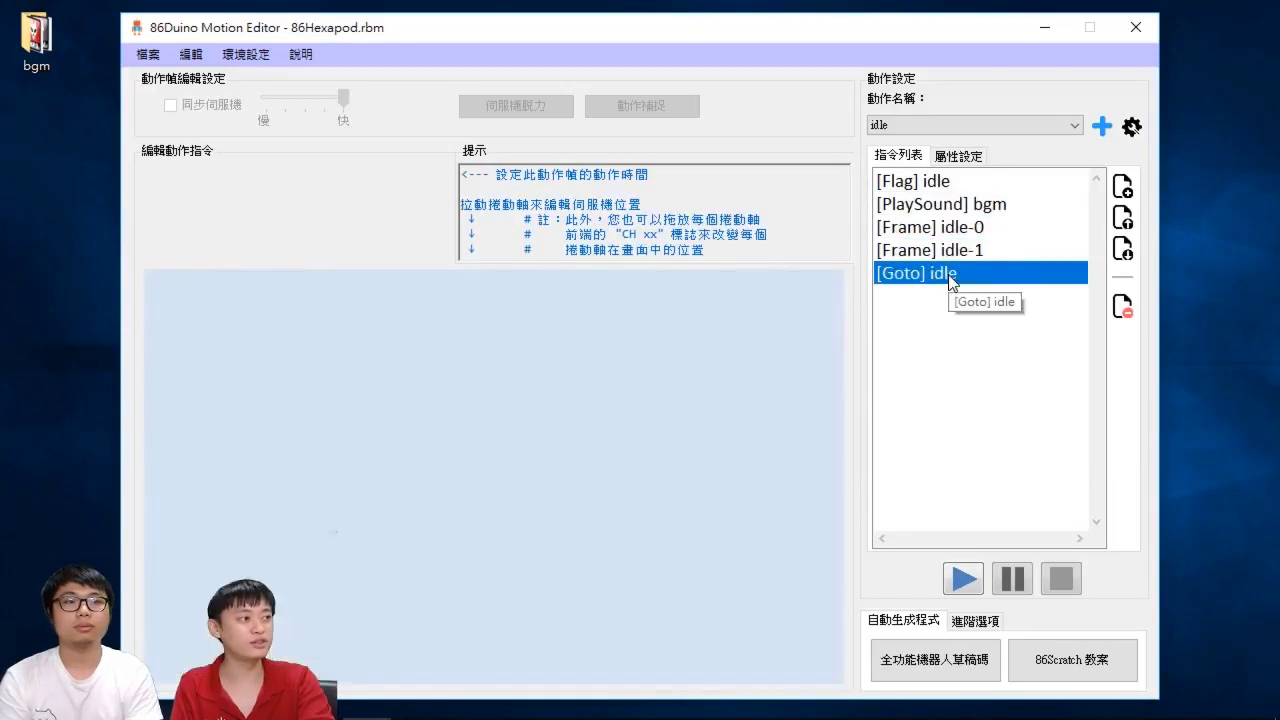
left_click(975, 125)
left_click(930, 226)
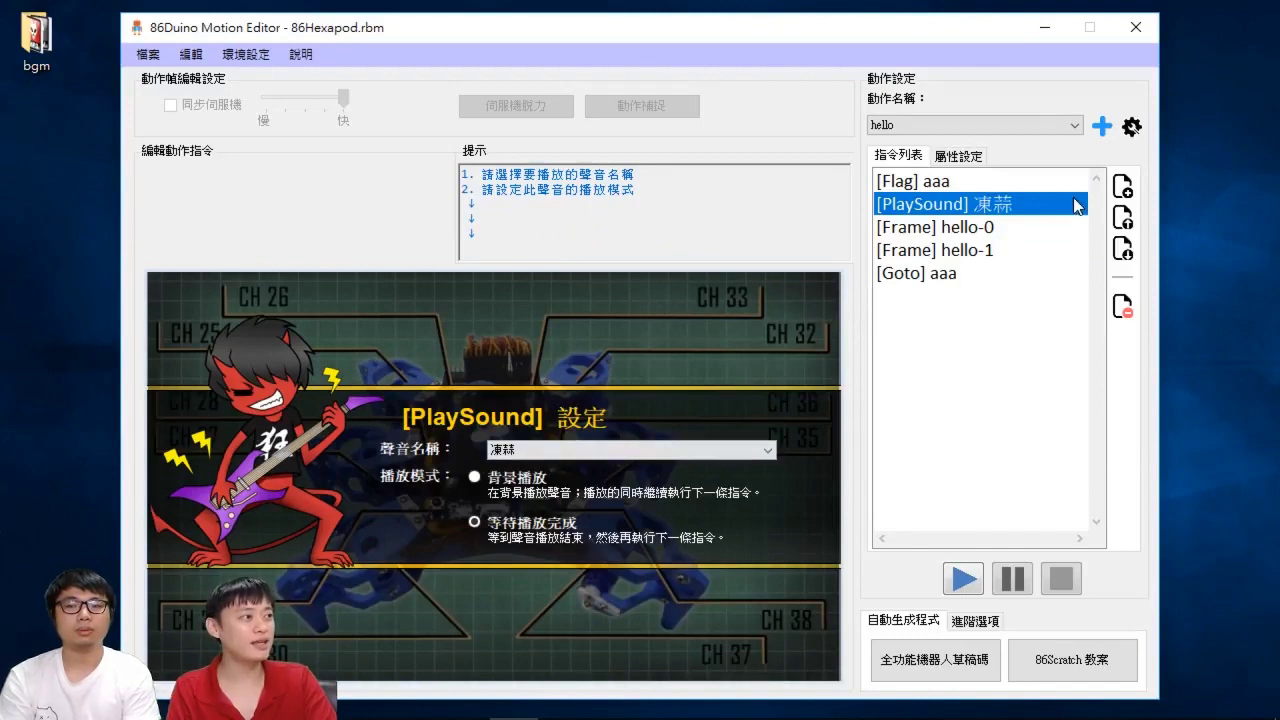
Place PlaySound bgm before the flag in the idle motion and generate the full-function robot sketch (全功能機器人草稿碼)
key("Down")
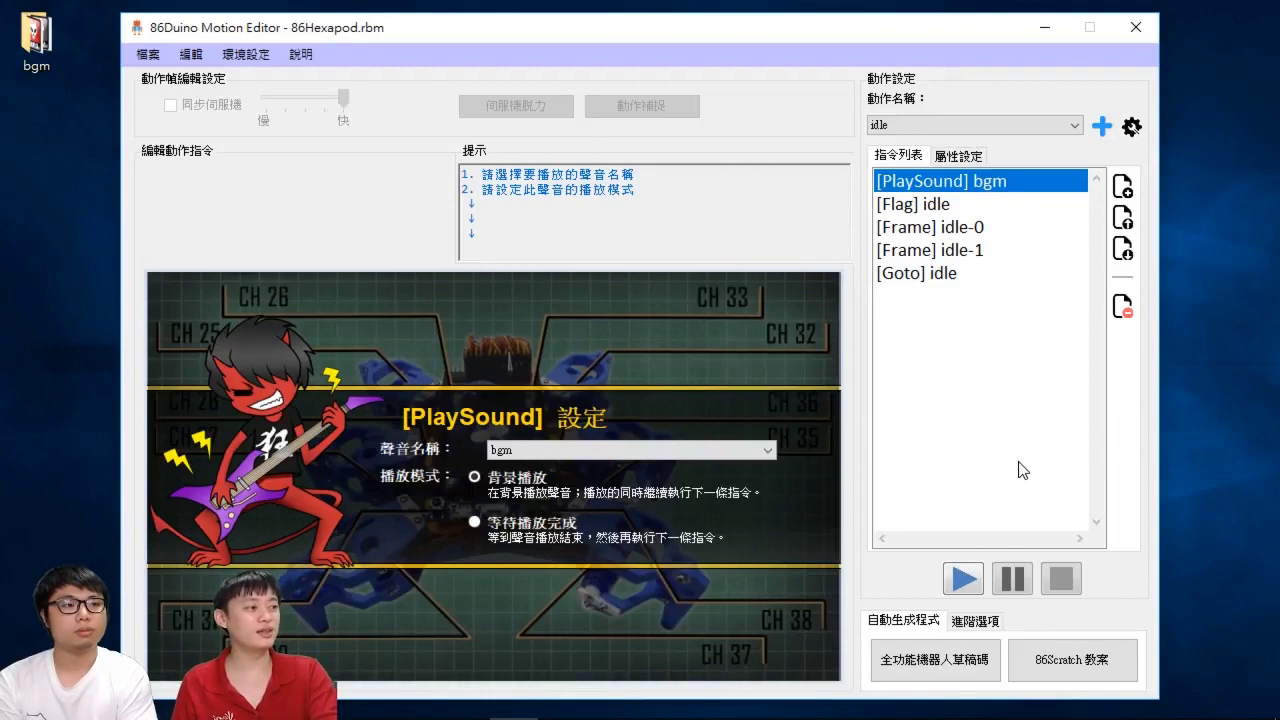
left_click(983, 678)
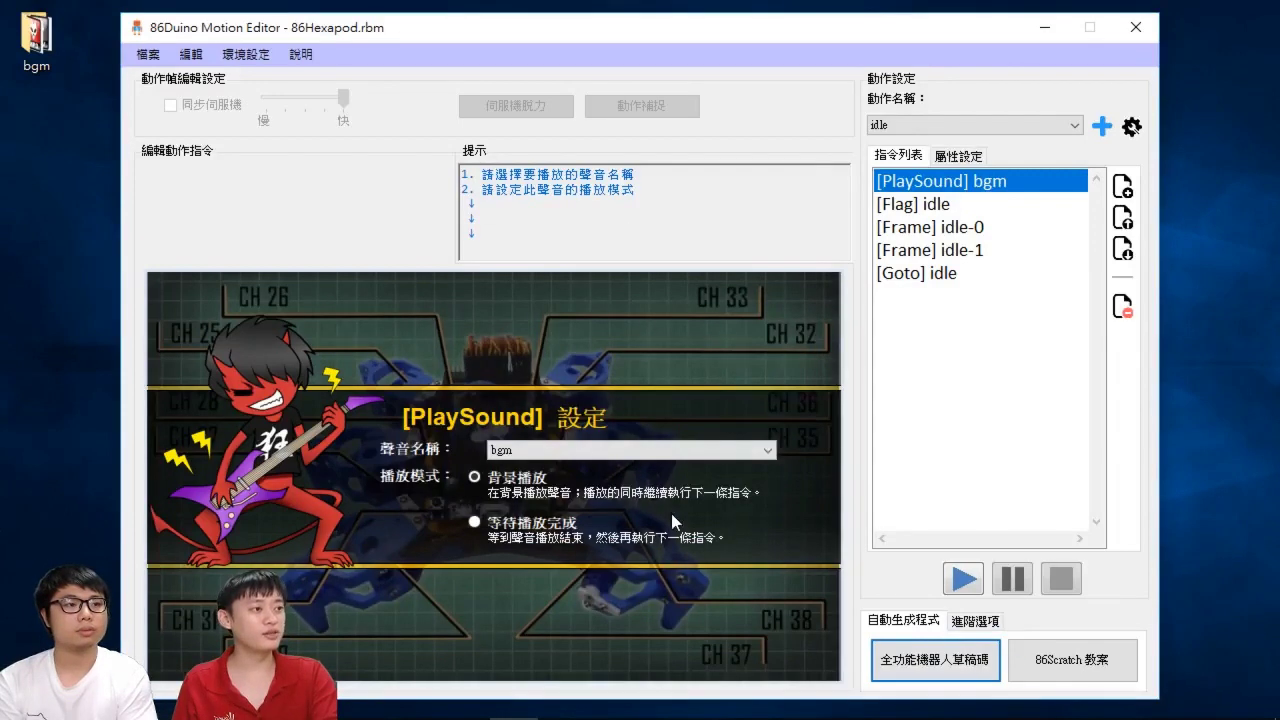
Open the generated AllinOne_Motion_Sketch folder, check the AllinOne_Motion_Sketch.ino file and open the Audios subfolder
left_click(647, 417)
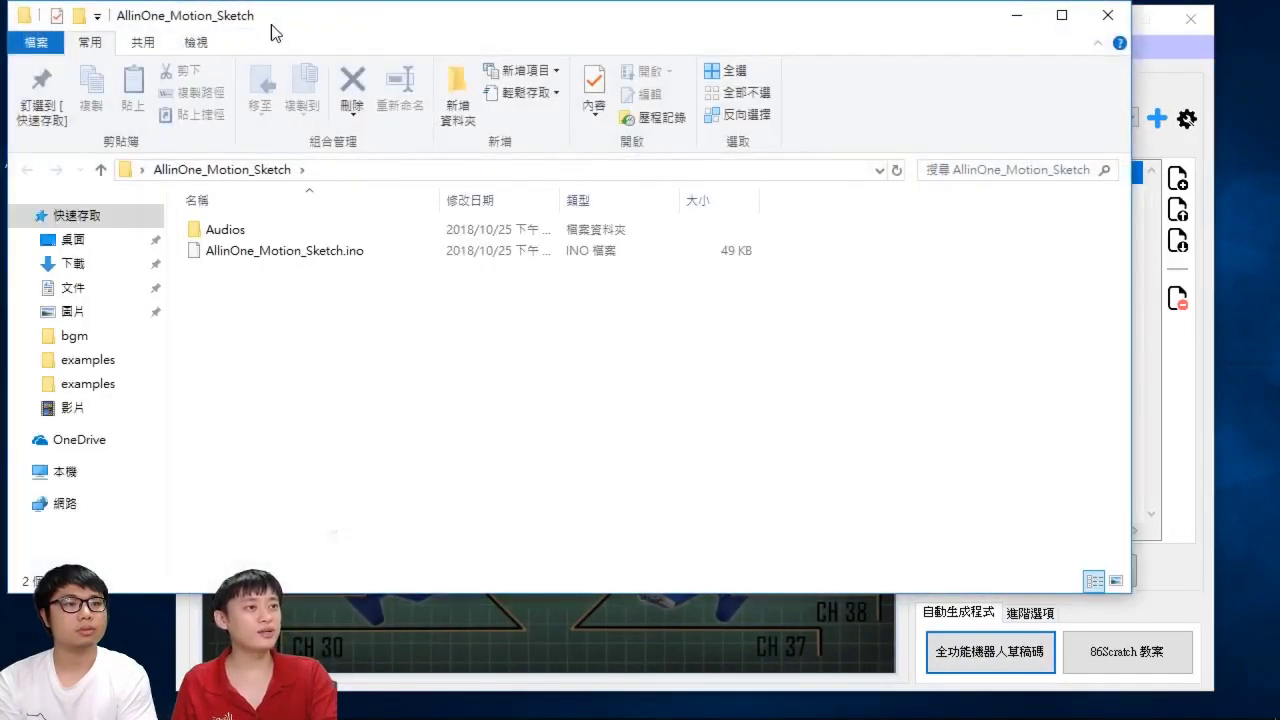
left_click_drag(271, 24, 368, 54)
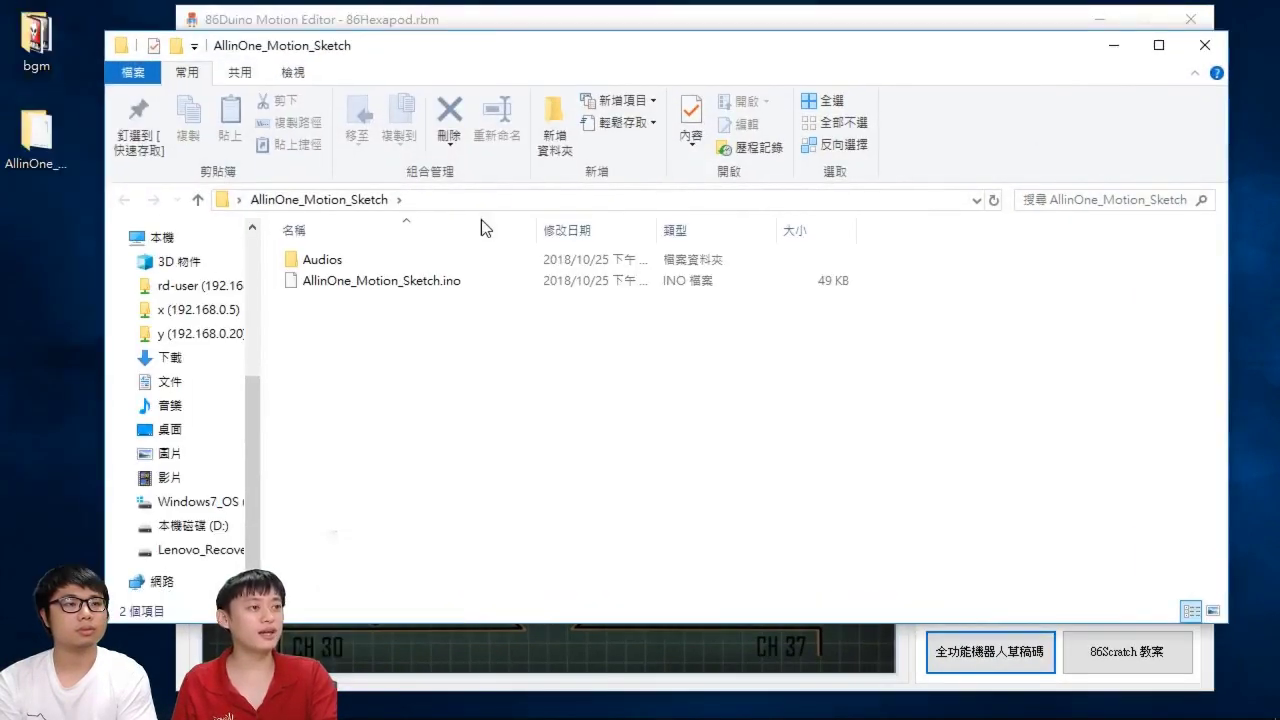
left_click(477, 283)
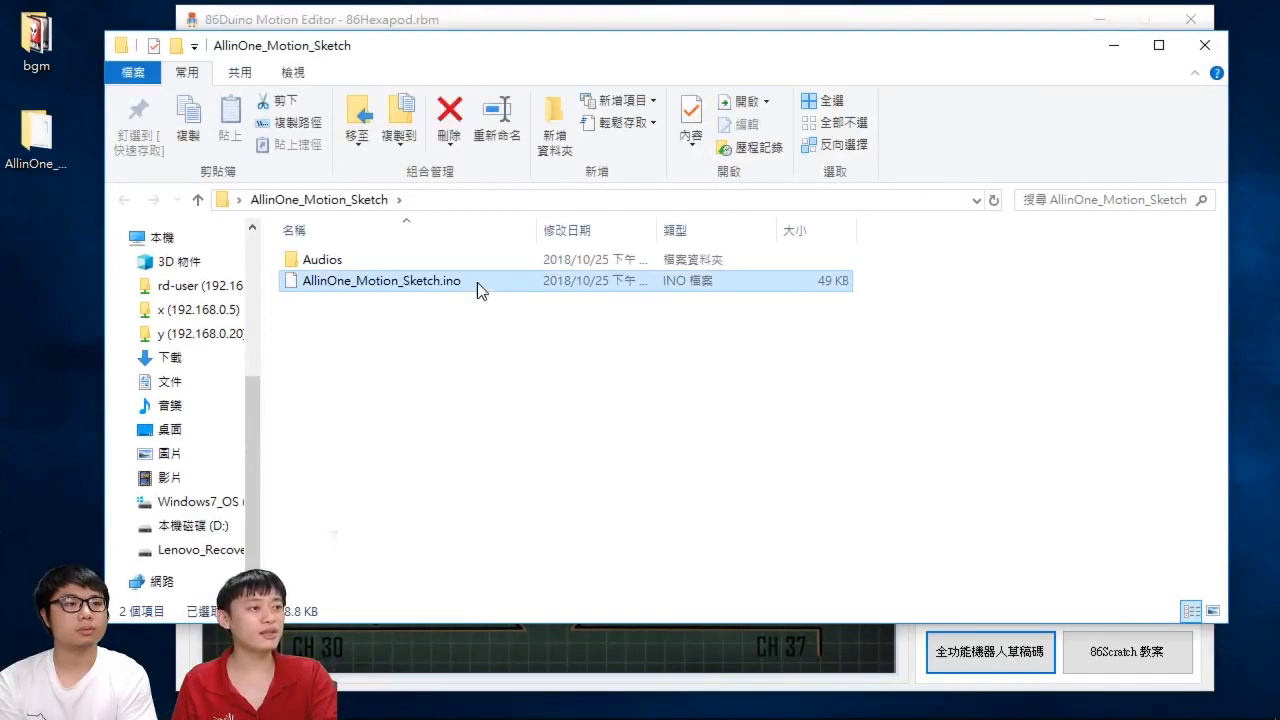
left_click_drag(477, 282, 337, 263)
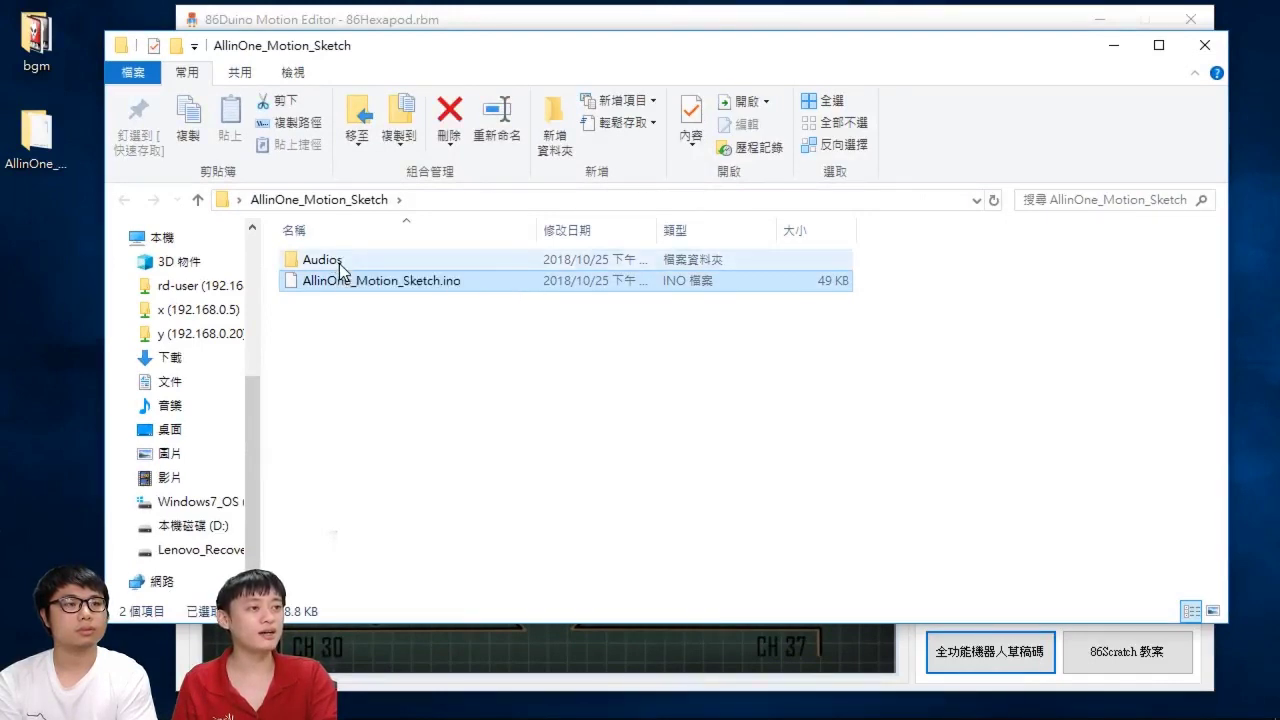
double_click(339, 262)
Examine the exported sound files 0.wav and 1.wav in the sketch's Audios folder
left_click(351, 257)
left_click(347, 280)
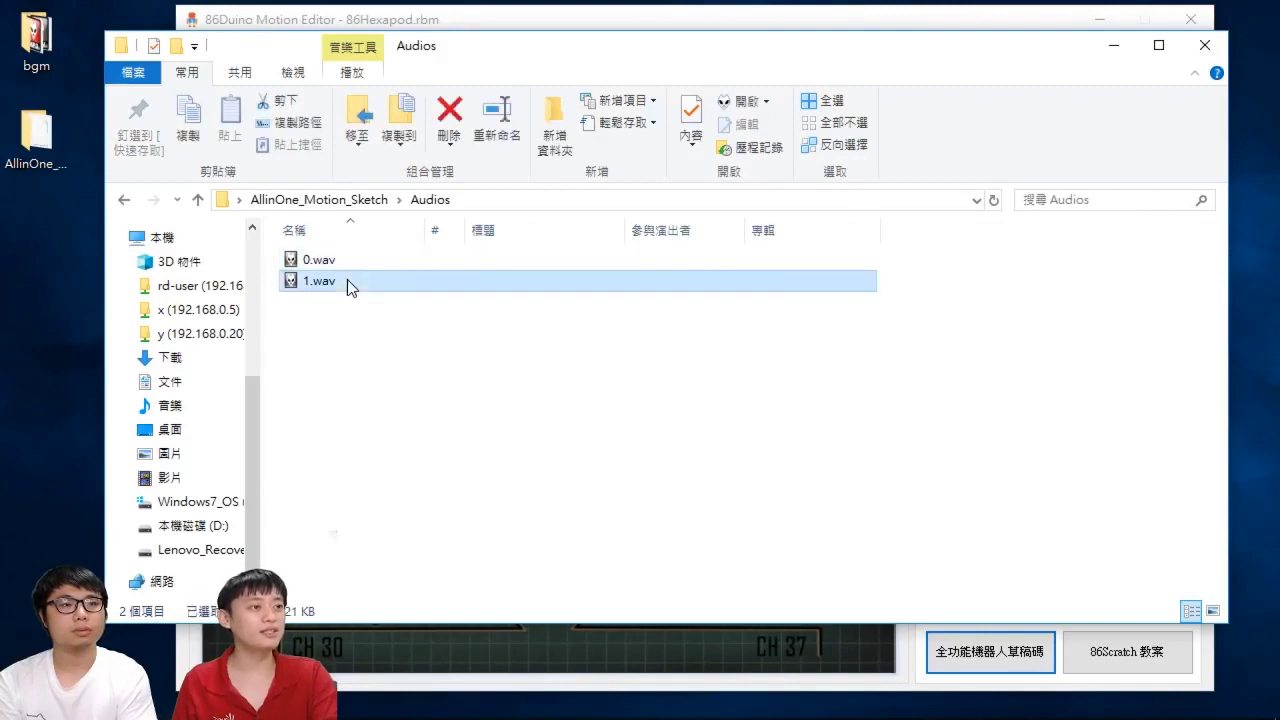
left_click(331, 262)
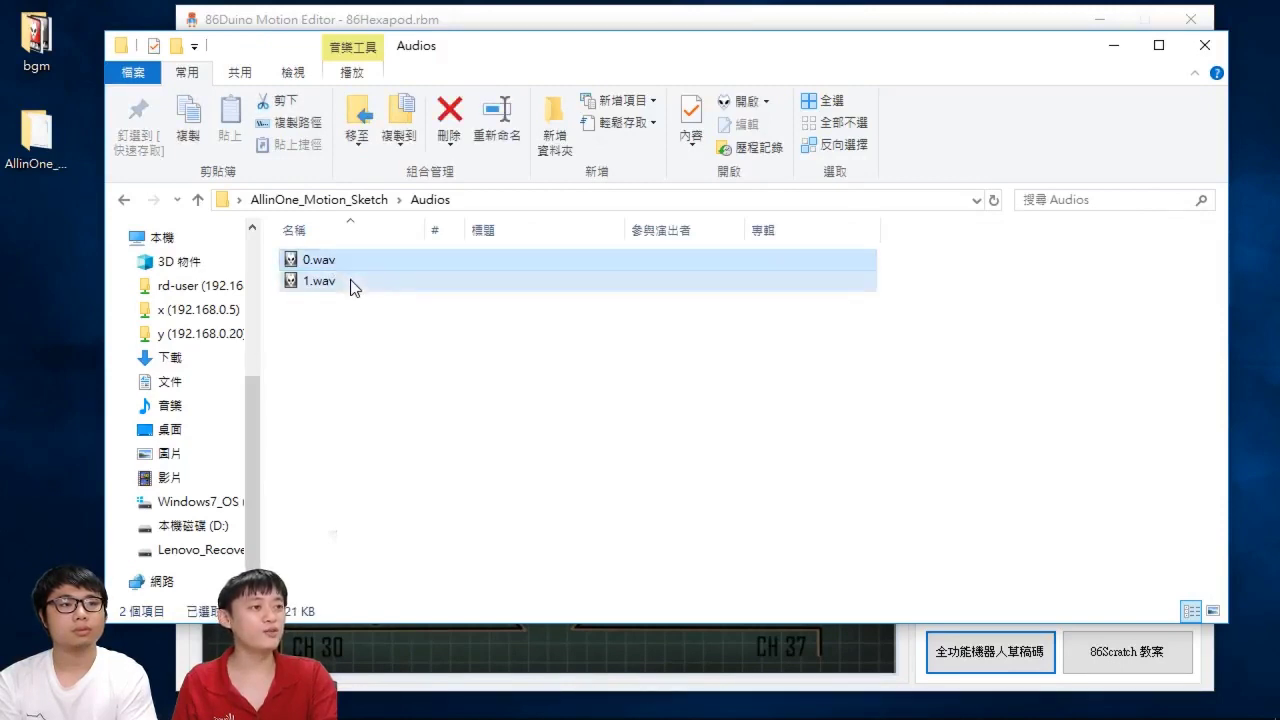
left_click(350, 285)
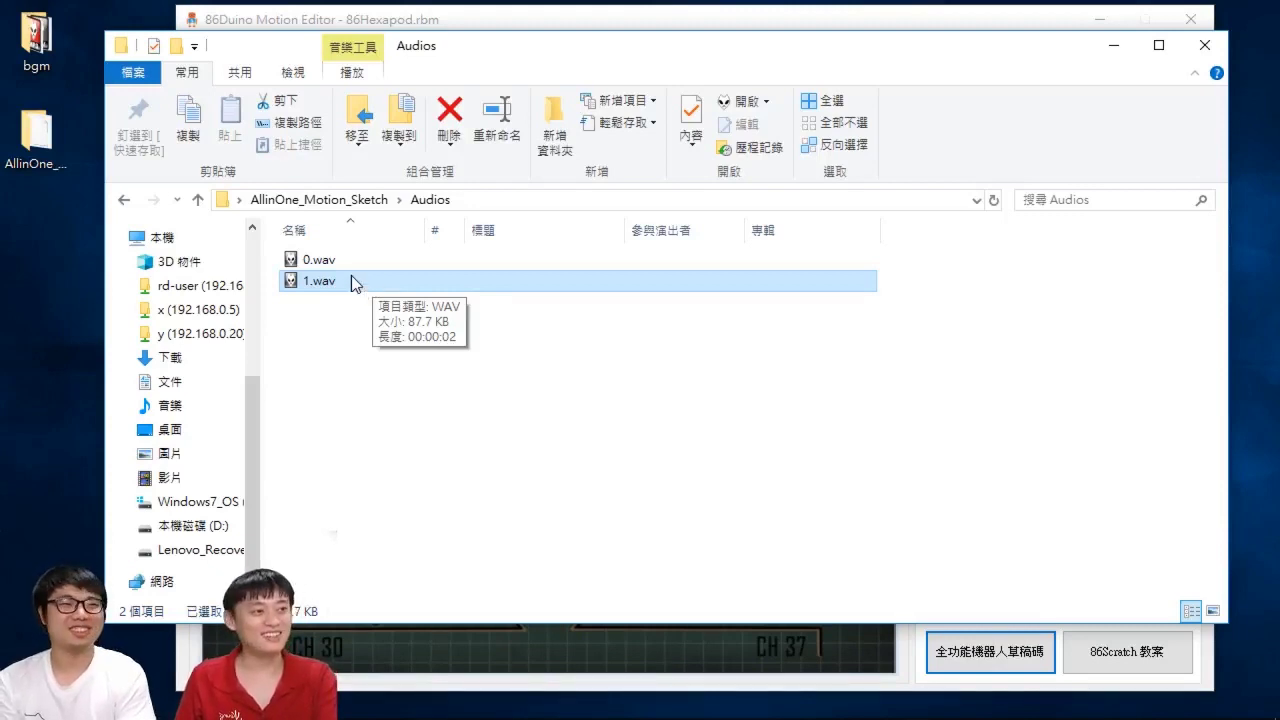
left_click(335, 263)
left_click(337, 285)
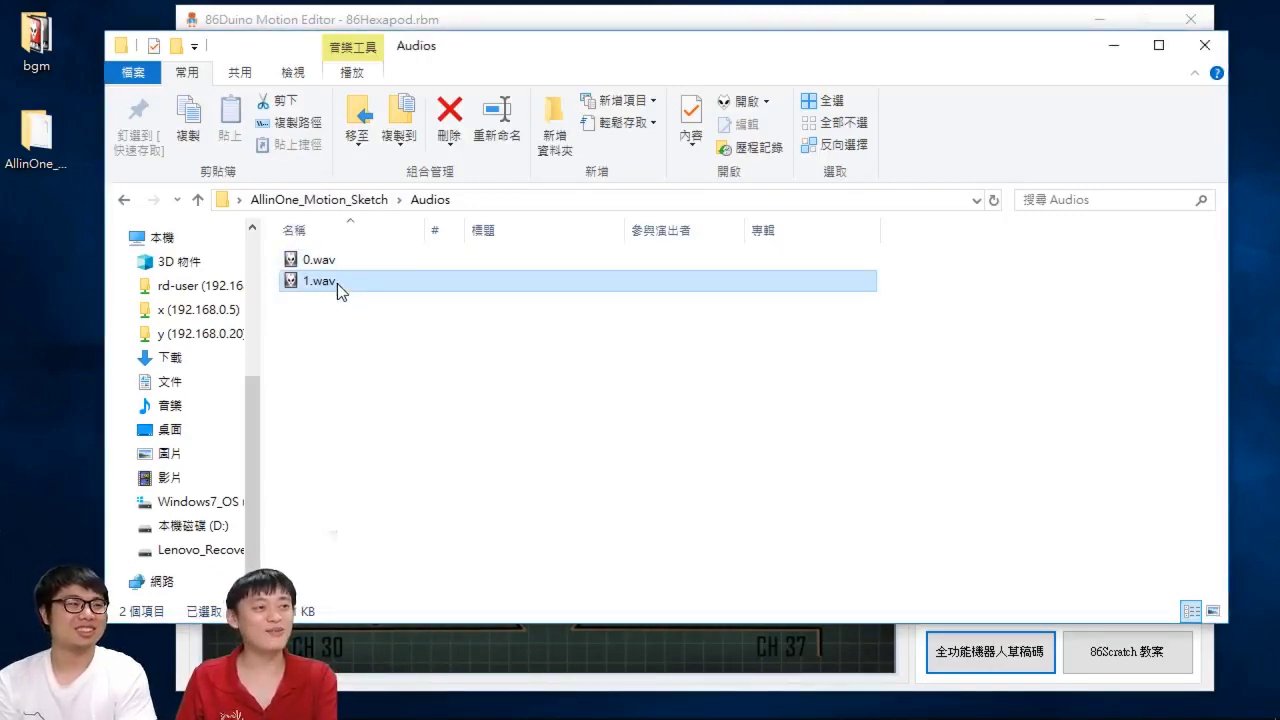
left_click(325, 266)
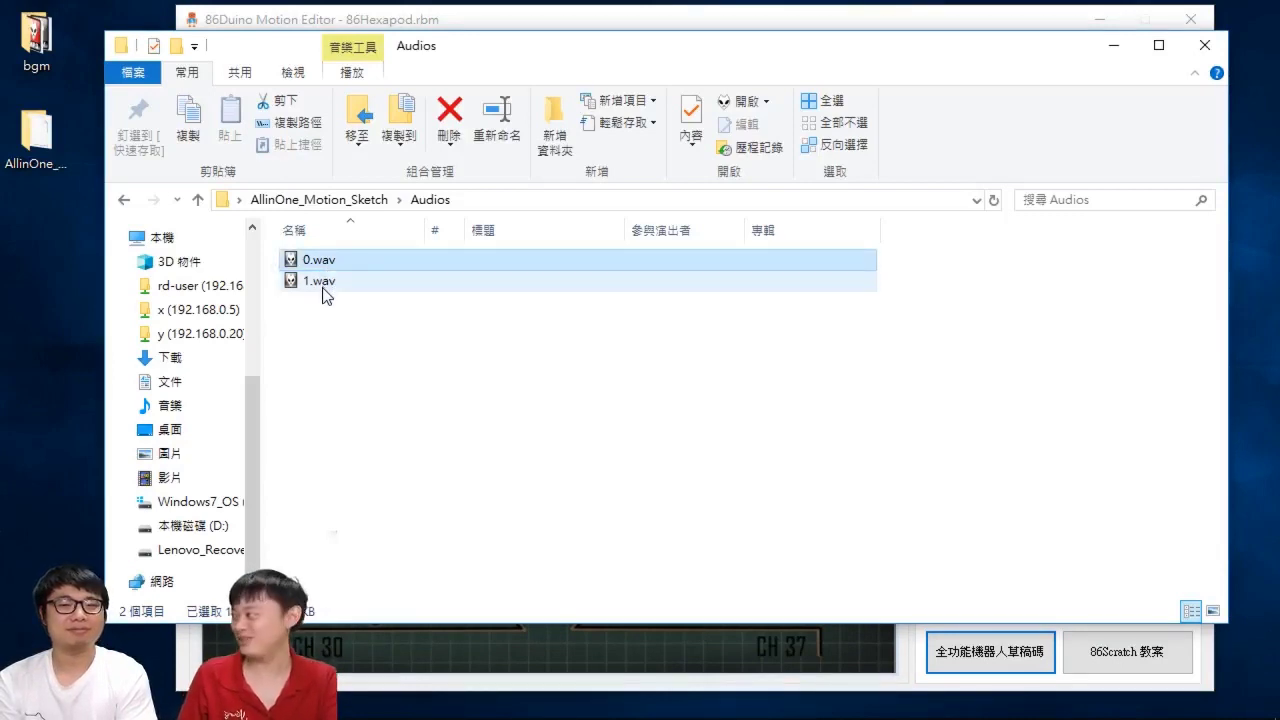
left_click(323, 290)
left_click(327, 262)
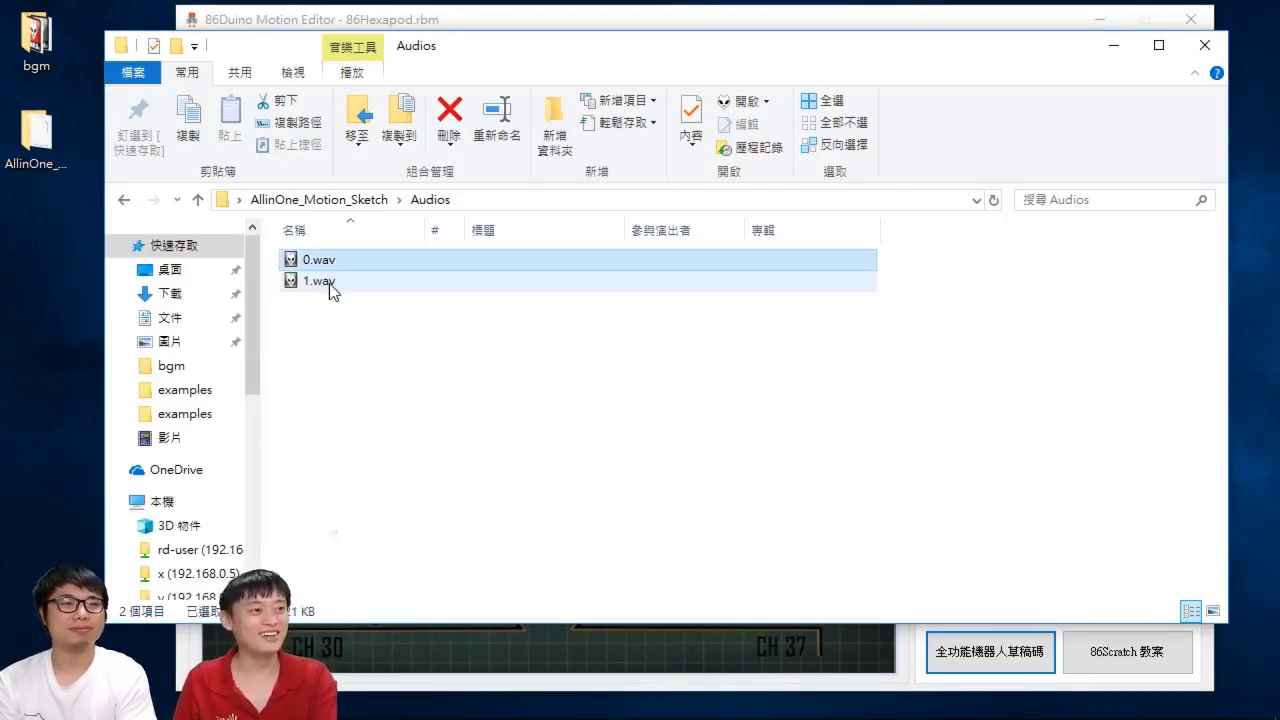
Generate the 86Scratch project (86Scratch 教案) and place its built-in sound block (播放內建音效) in the script area
left_click(1112, 625)
left_click(1113, 651)
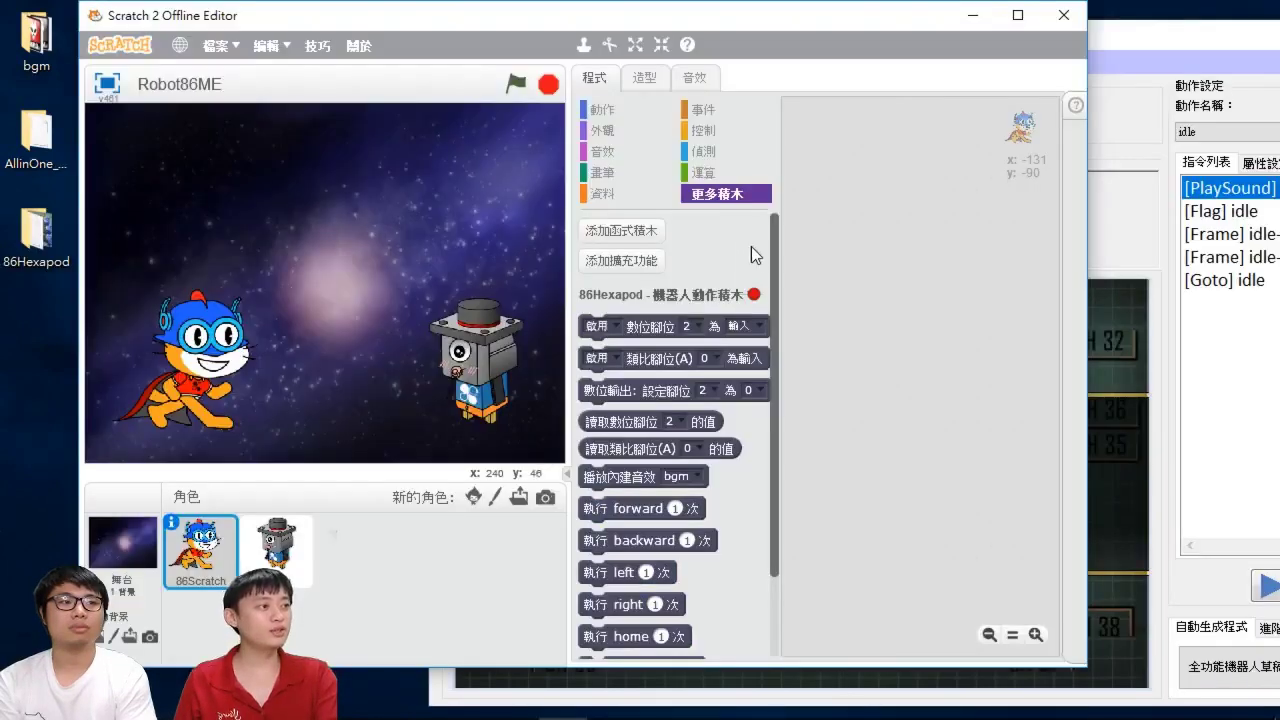
scroll(775, 264, "down", 2)
left_click_drag(607, 418, 879, 366)
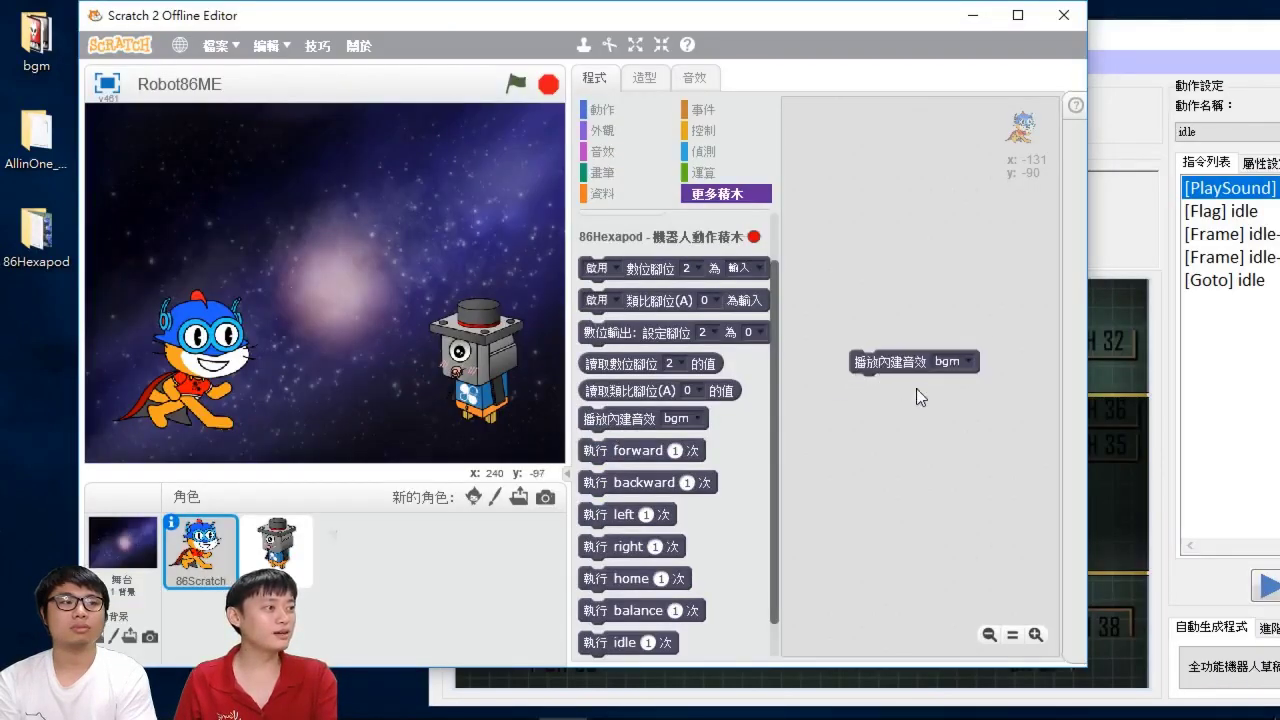
Enlarge the script area, set the built-in sound block (播放內建音效) to 凍蒜 and close Scratch
left_click(1037, 636)
left_click(947, 430)
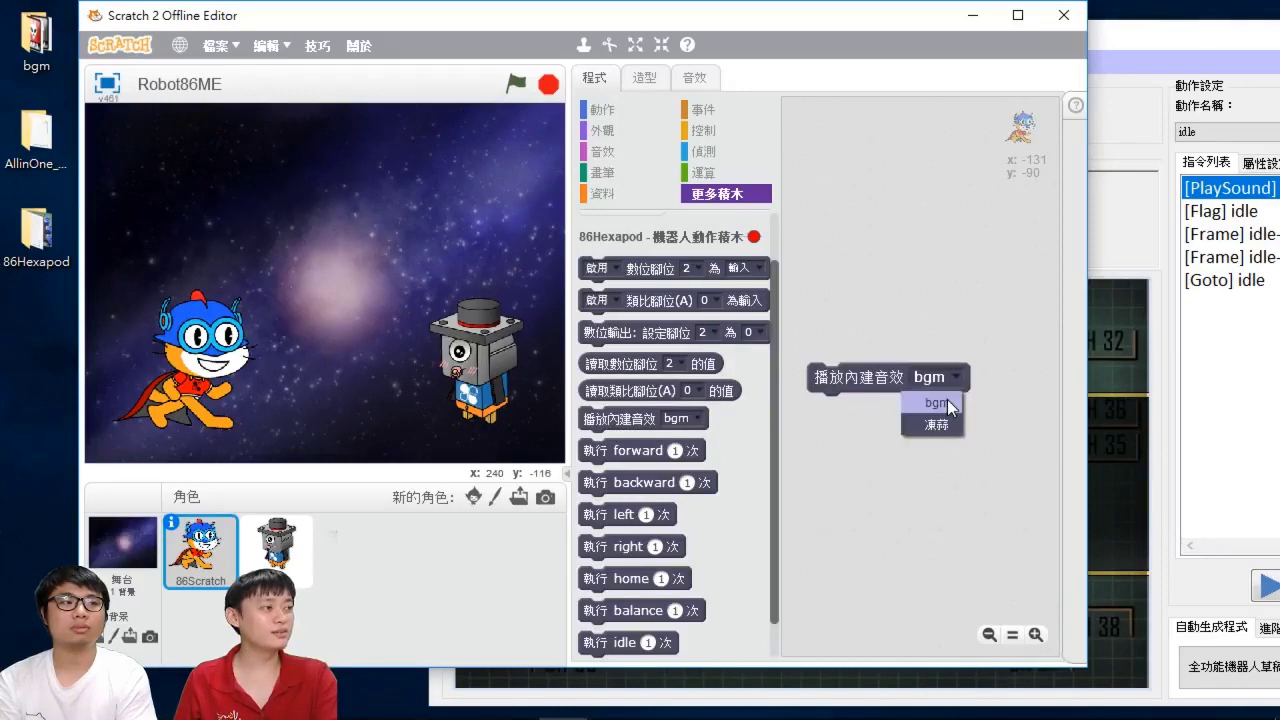
left_click(947, 399)
left_click(935, 377)
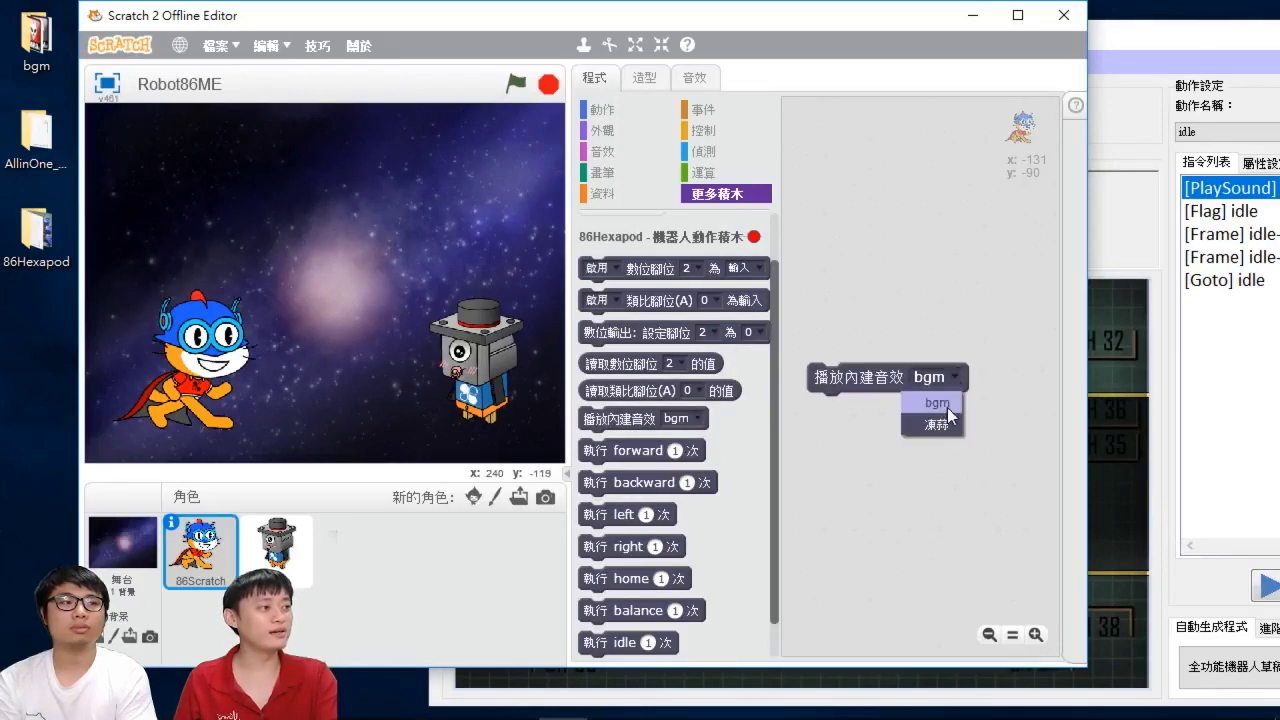
left_click(937, 424)
left_click_drag(864, 22, 902, 18)
left_click_drag(812, 16, 855, 27)
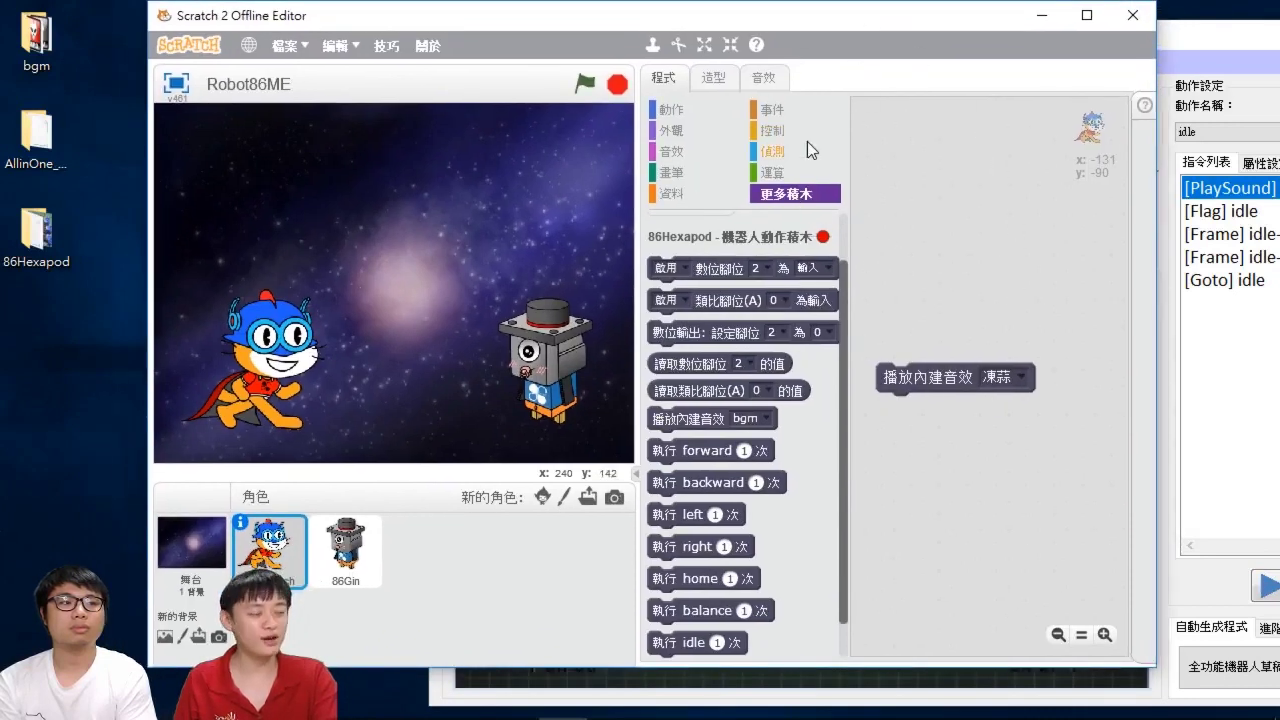
left_click(1133, 15)
Generate the robot motion function library (機器人動作函式庫) and save it to the desktop (桌面)
left_click(942, 612)
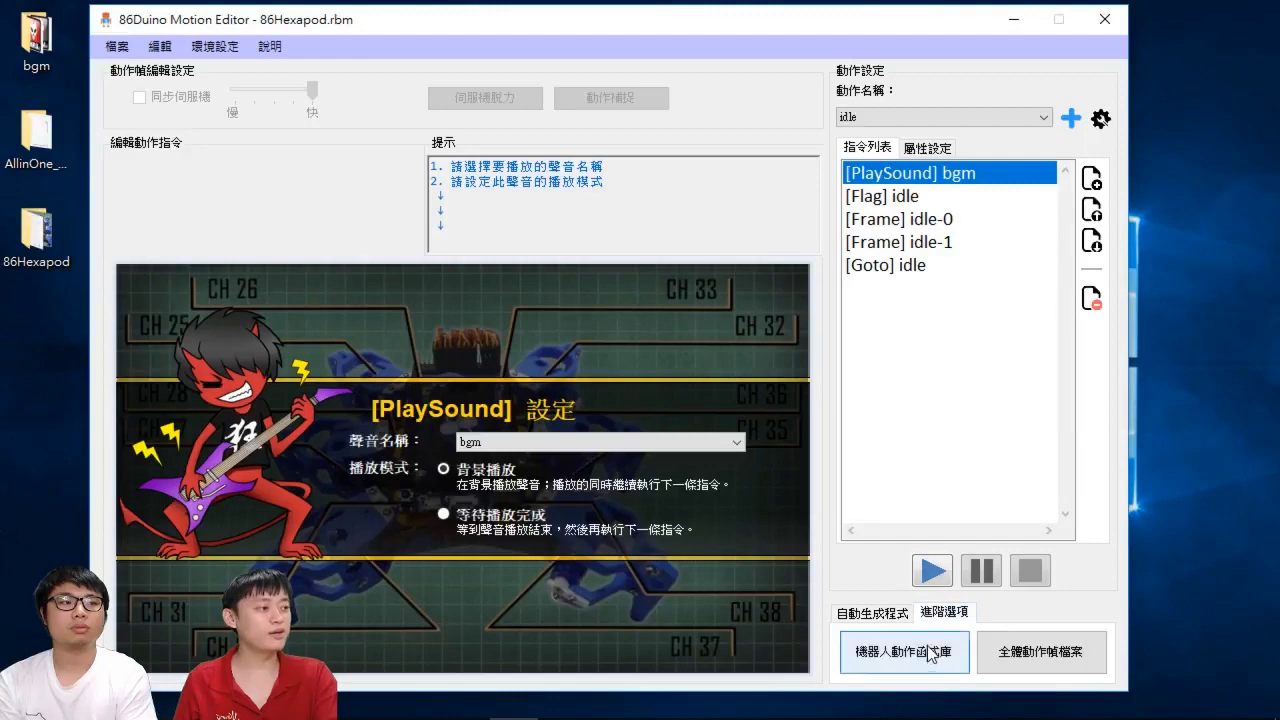
left_click(930, 652)
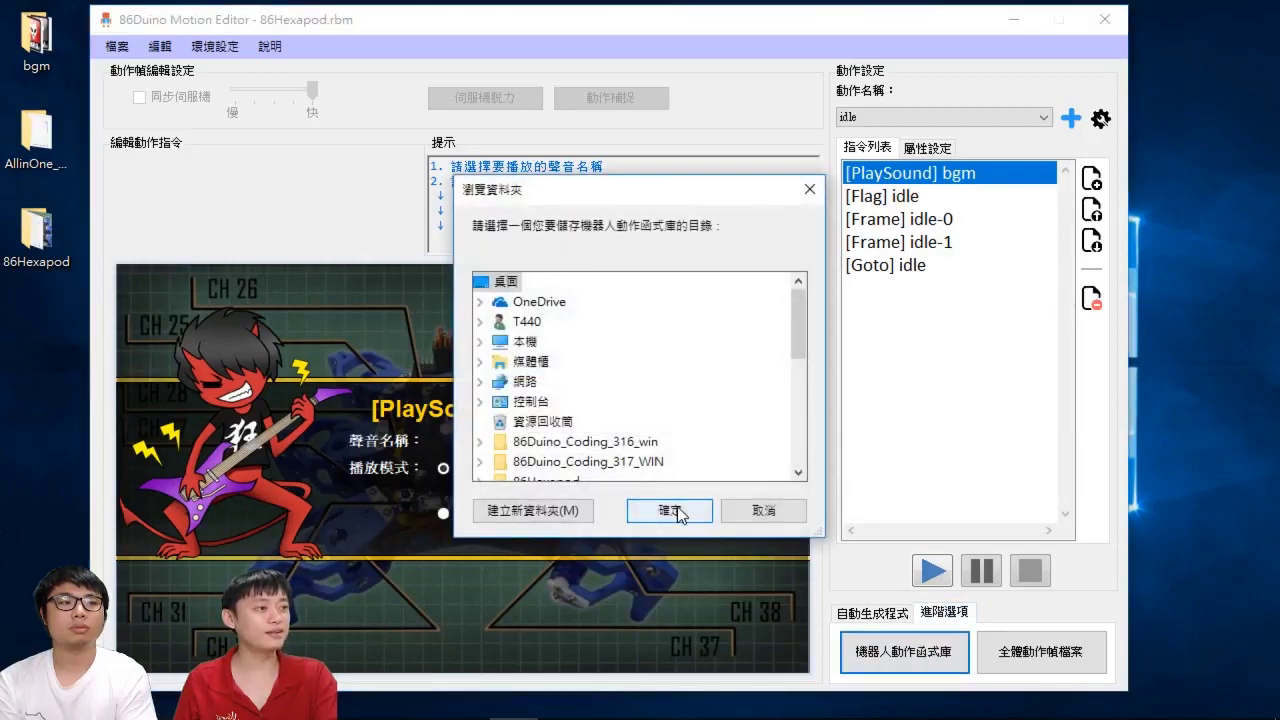
left_click(677, 508)
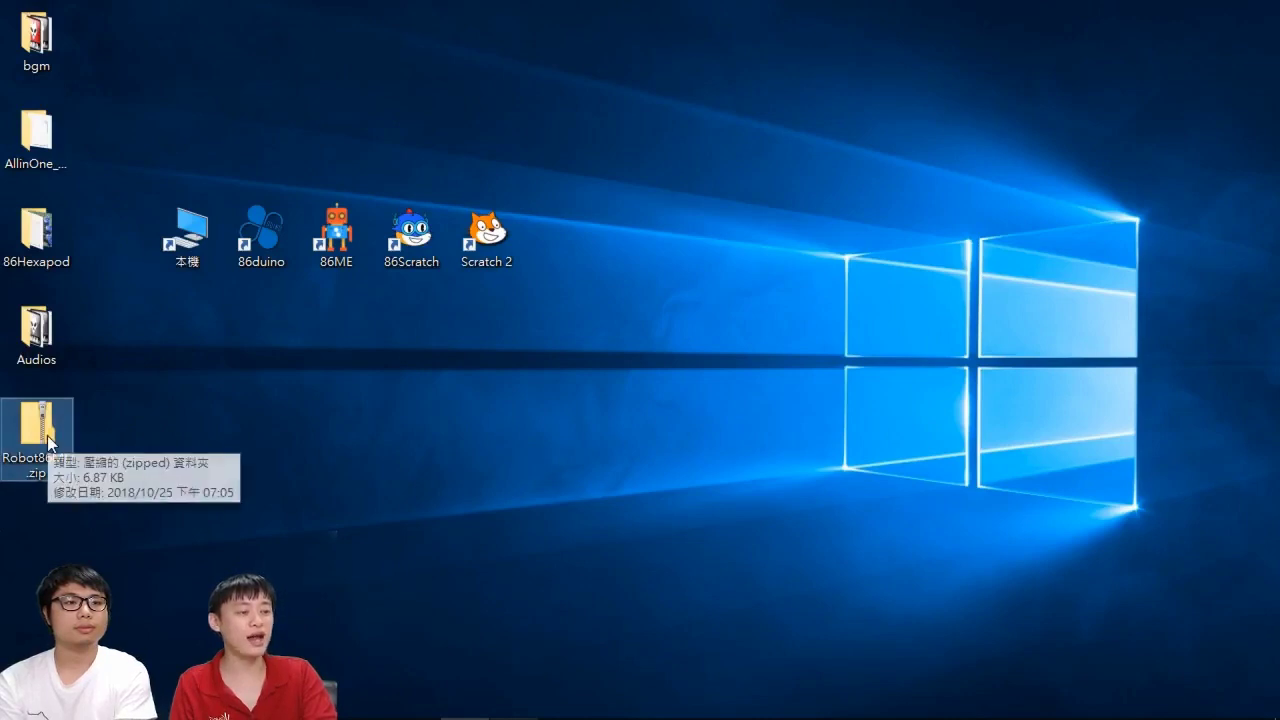
Check the sound files in the Audios folder exported to the desktop and close the folder
left_click(55, 352)
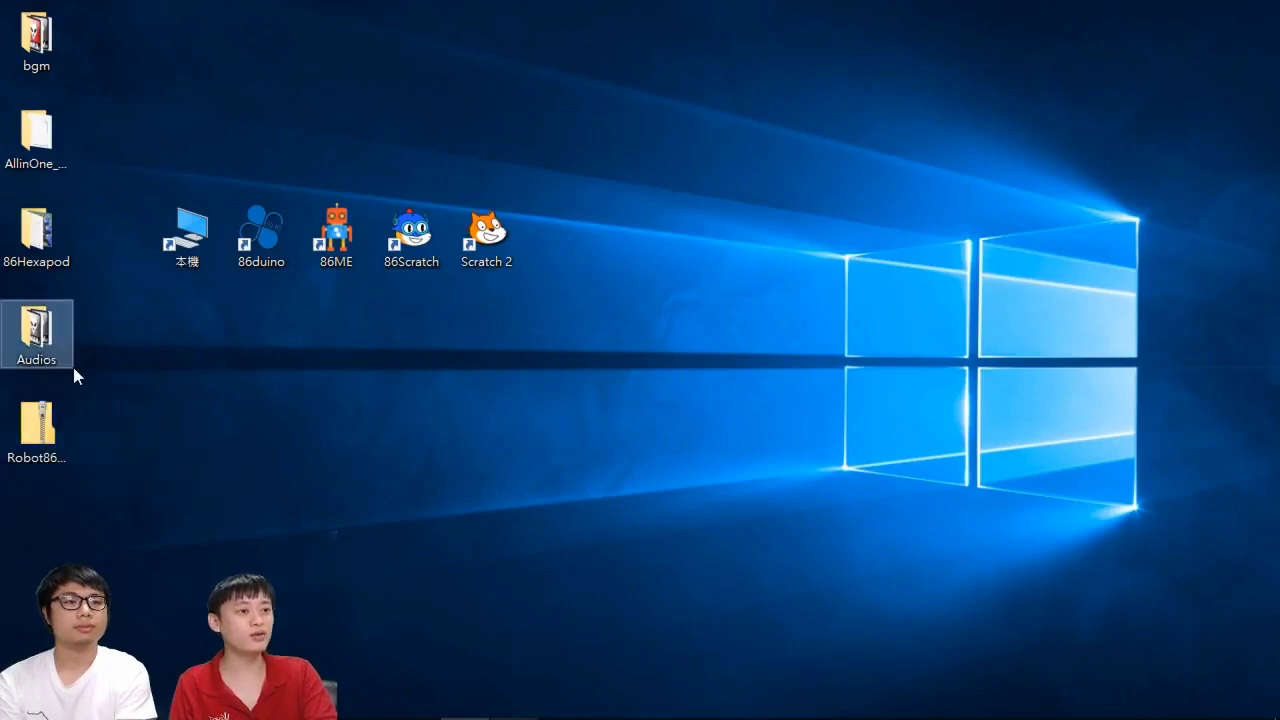
double_click(60, 350)
left_click_drag(418, 329, 345, 227)
left_click(443, 326)
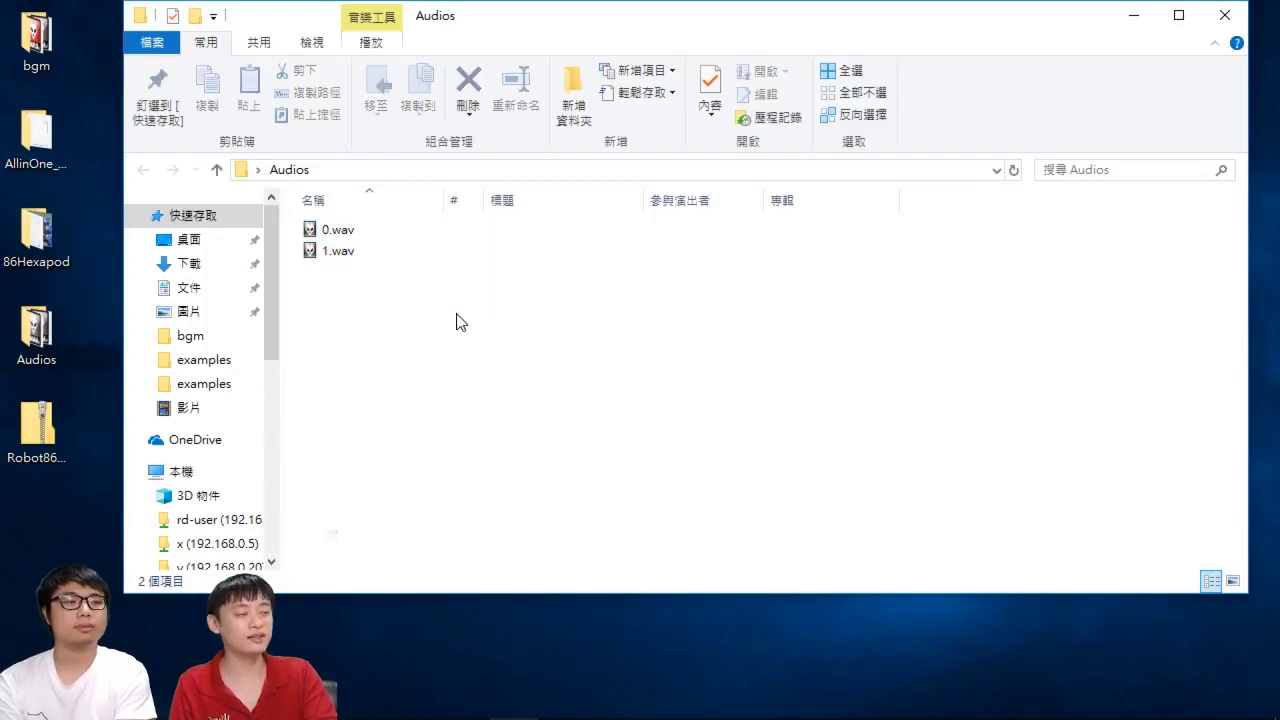
key("alt+F4")
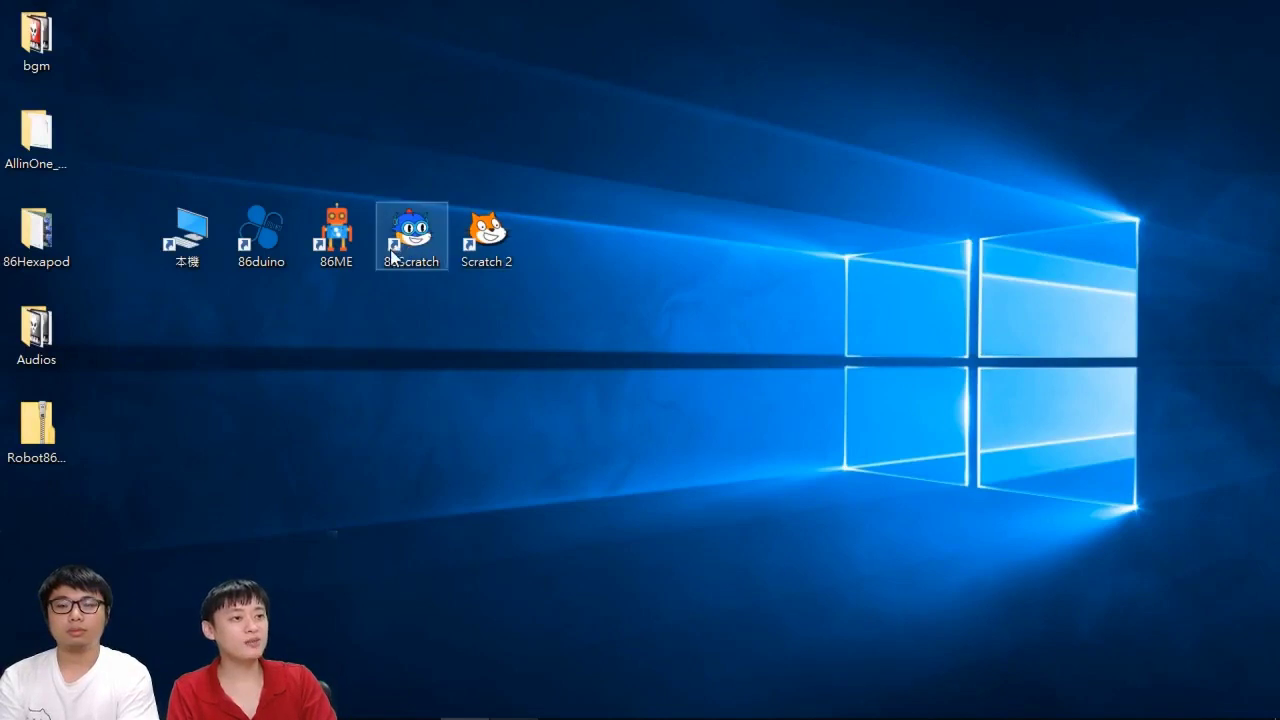